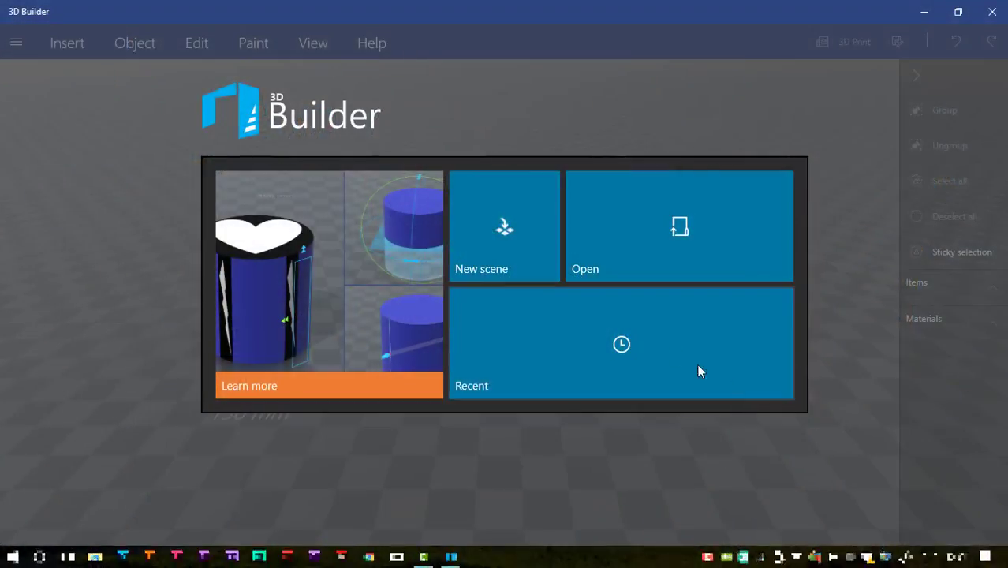
Start a new scene and review the units, snapping and collision settings
{"action": "left_click", "coordinate": [527, 251]}
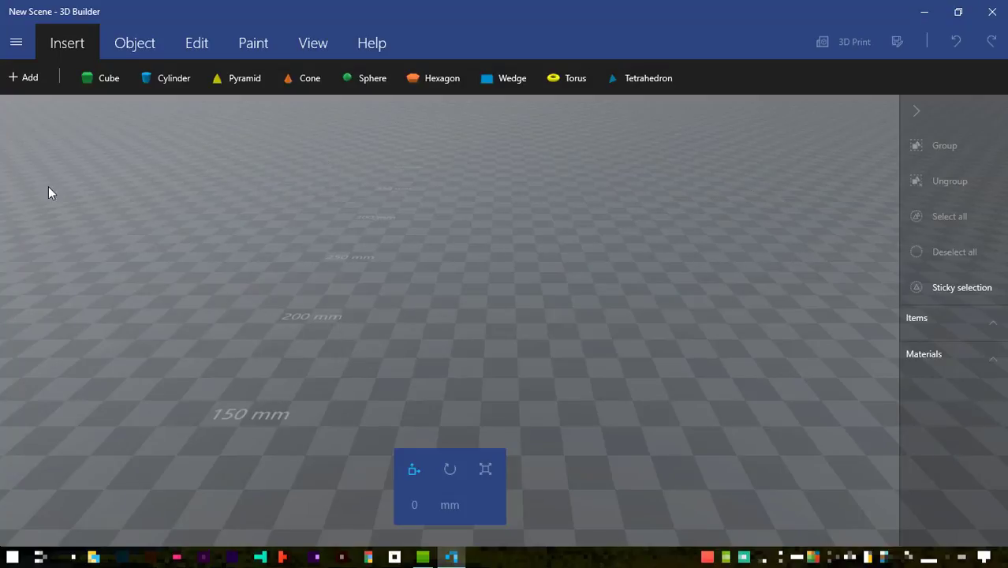
{"action": "left_click", "coordinate": [14, 46]}
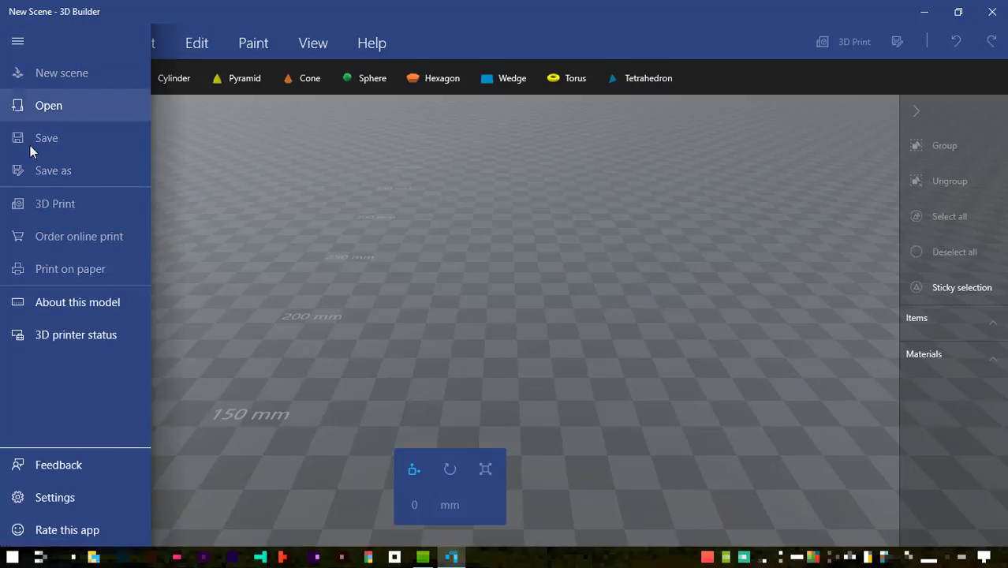
{"action": "left_click", "coordinate": [55, 497]}
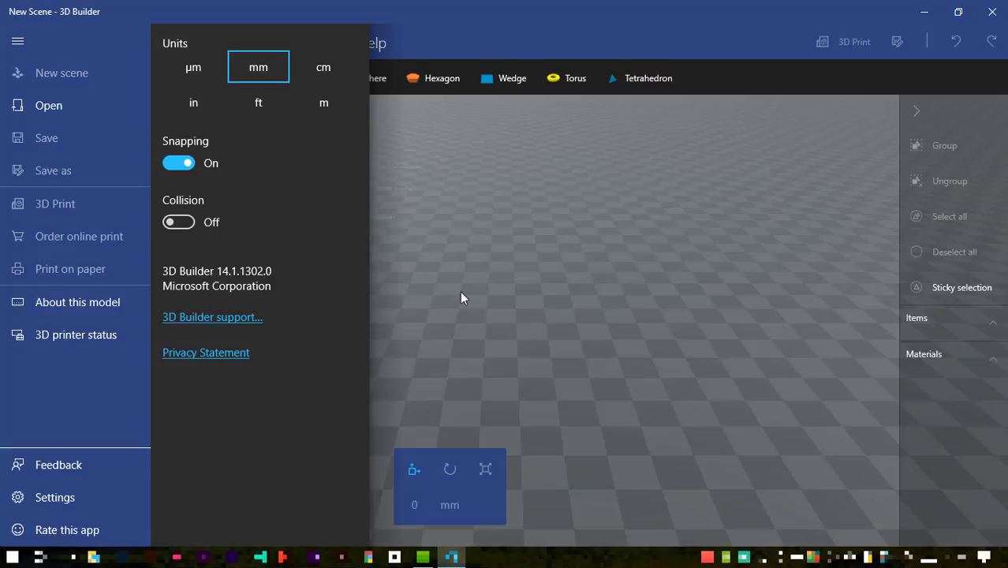
{"action": "left_click", "coordinate": [483, 292]}
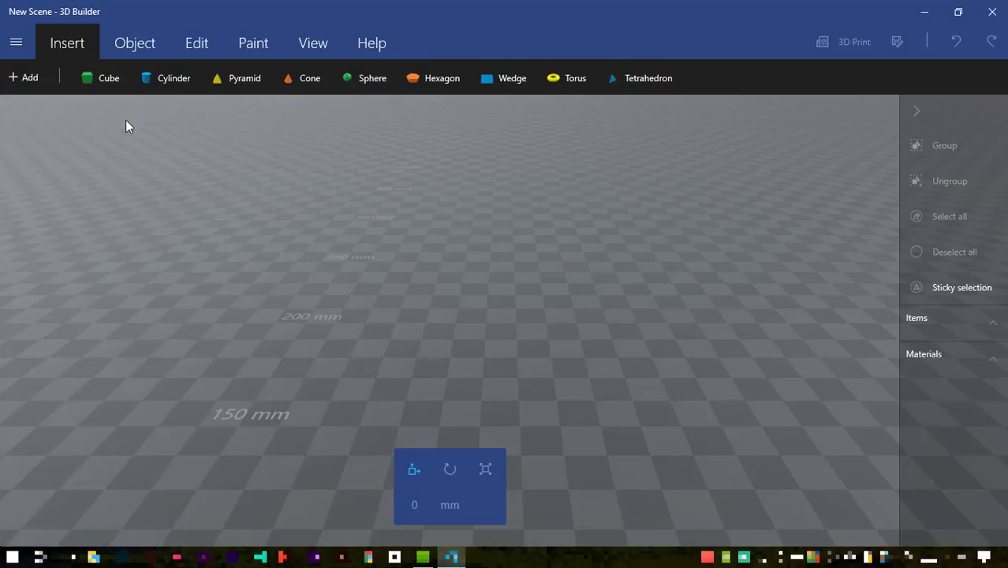
Insert a cube and scale it uniformly to 75 mm
{"action": "left_click", "coordinate": [106, 81]}
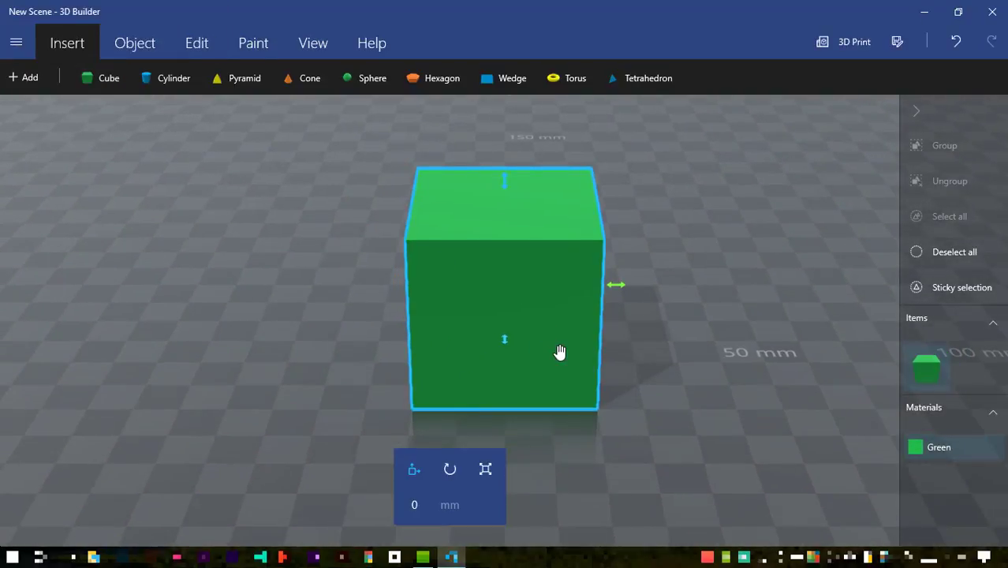
{"action": "left_click", "coordinate": [486, 471]}
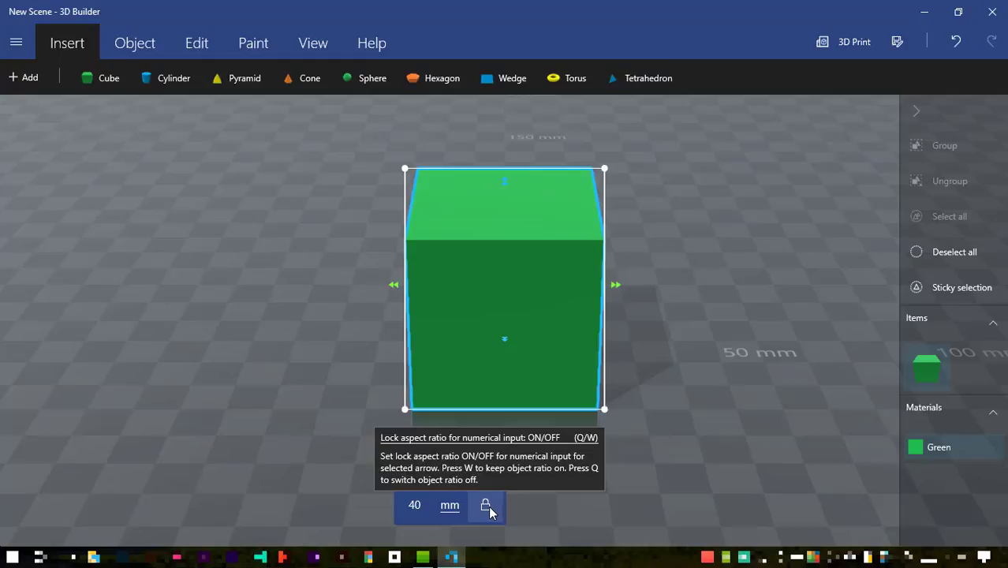
{"action": "left_click", "coordinate": [416, 507]}
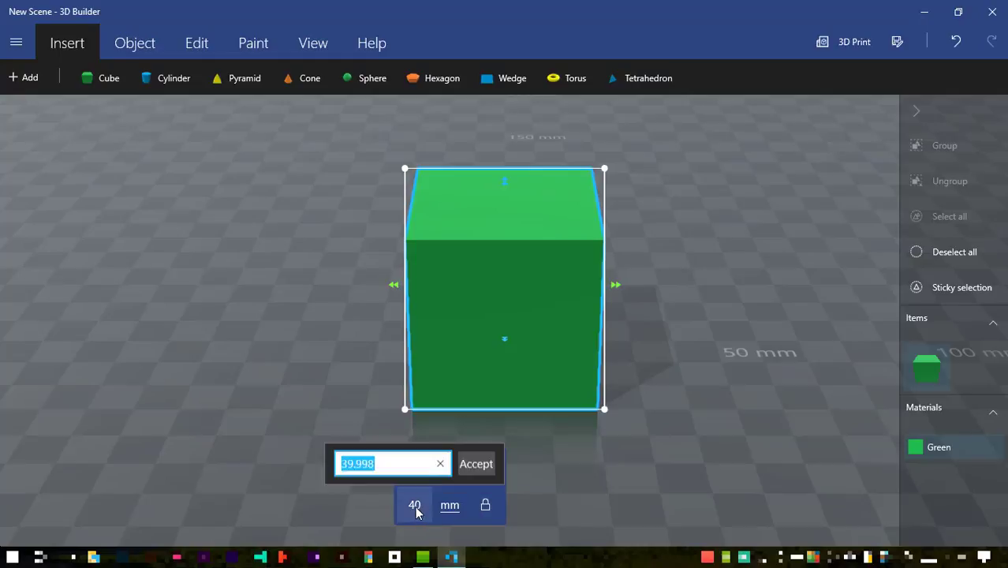
{"action": "type", "text": "75"}
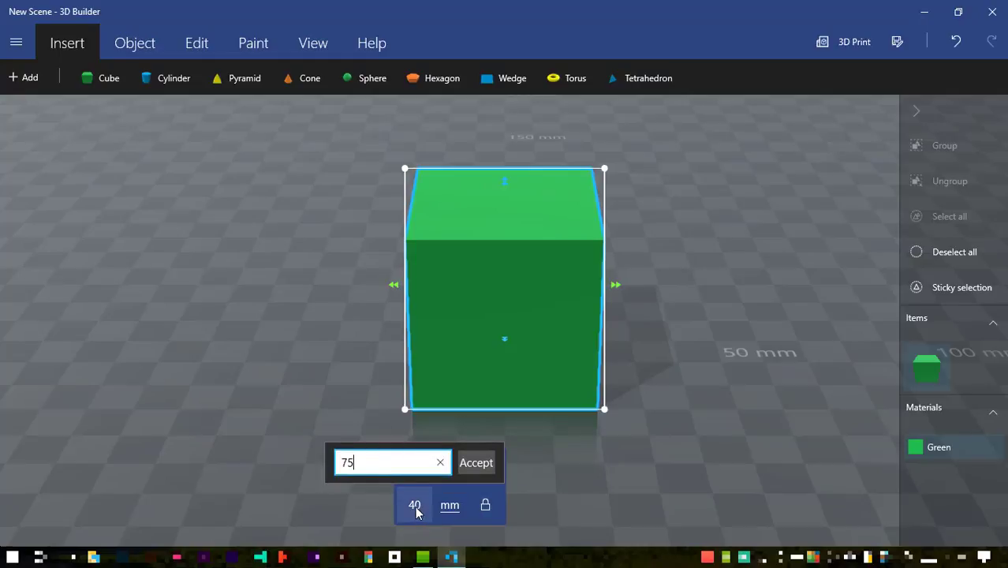
{"action": "left_click", "coordinate": [476, 463]}
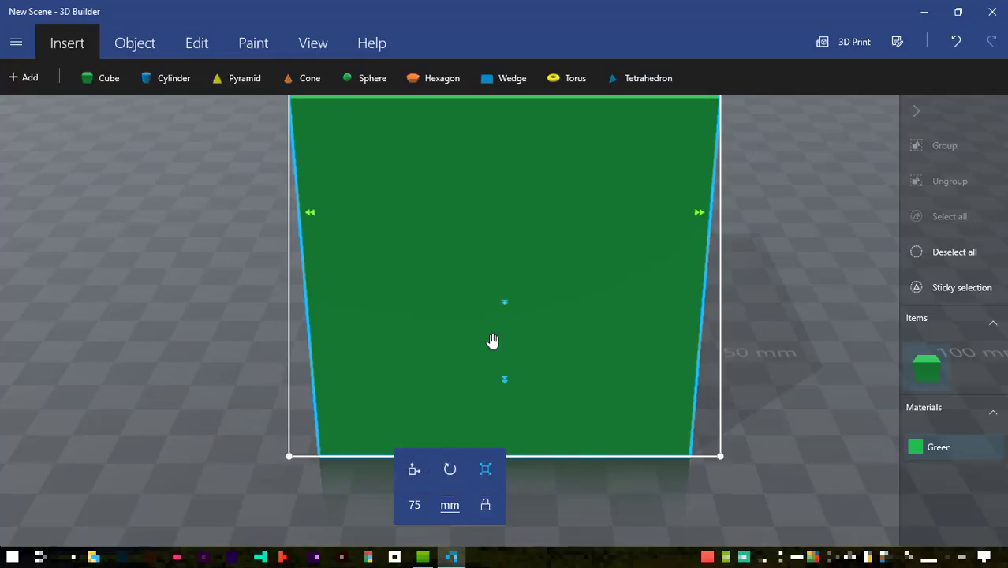
Duplicate the cube and move the copy back to 0 mm horizontally so it coincides with the original
{"action": "scroll", "coordinate": [739, 284], "scroll_direction": "down", "scroll_amount": 5}
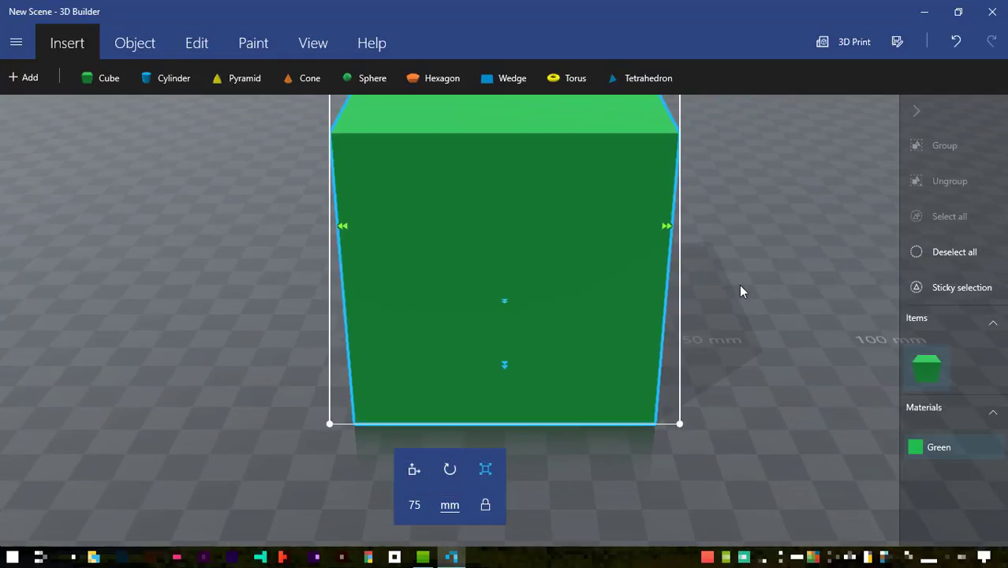
{"action": "left_click_drag", "start_coordinate": [715, 279], "coordinate": [580, 320]}
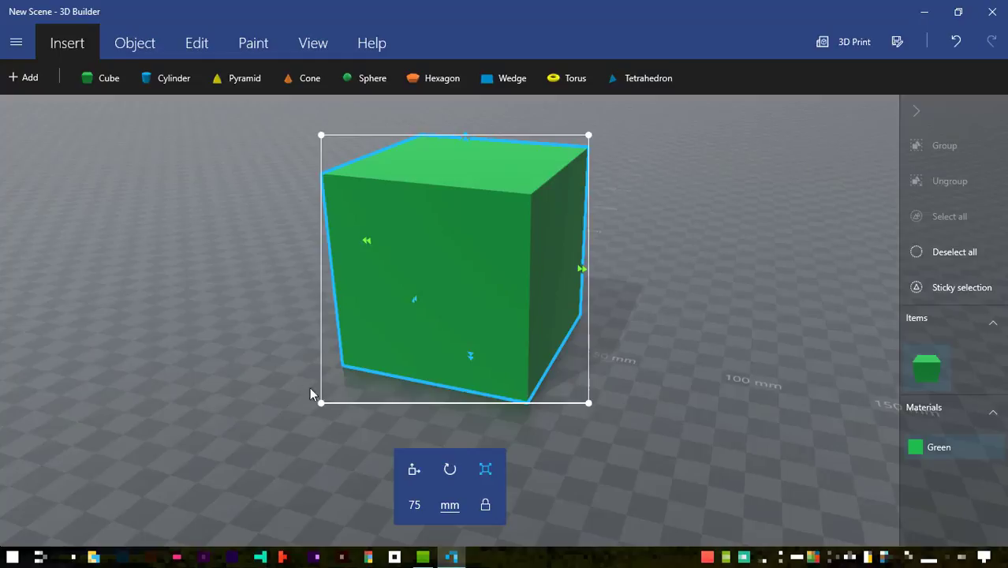
{"action": "left_click_drag", "start_coordinate": [277, 367], "coordinate": [376, 350]}
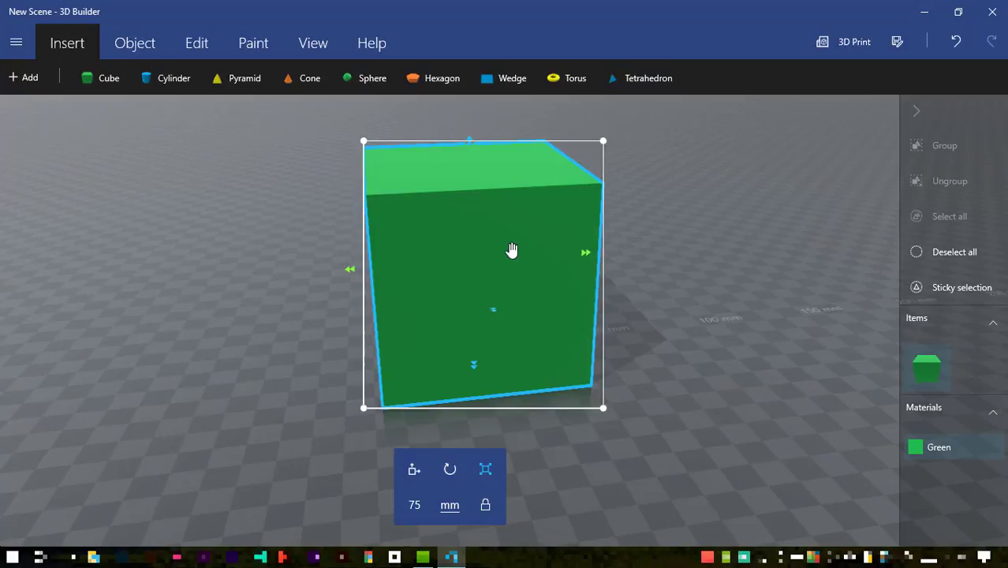
{"action": "left_click", "coordinate": [116, 46]}
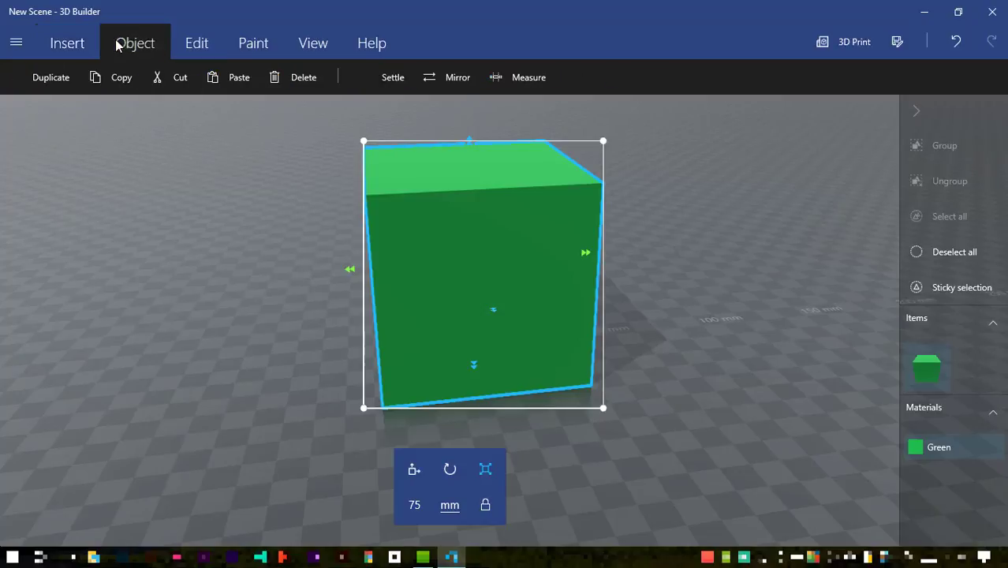
{"action": "left_click", "coordinate": [47, 80]}
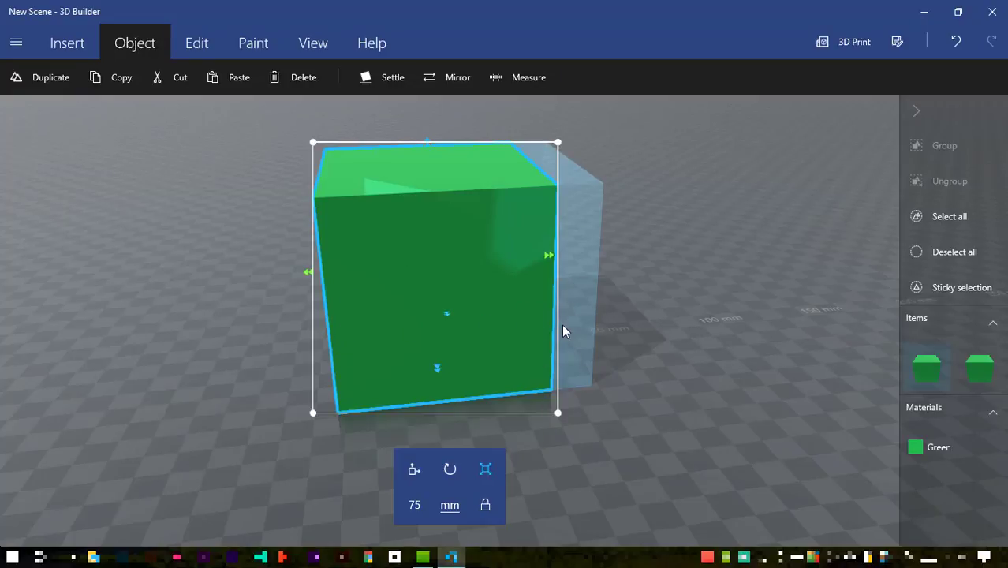
{"action": "left_click", "coordinate": [414, 469]}
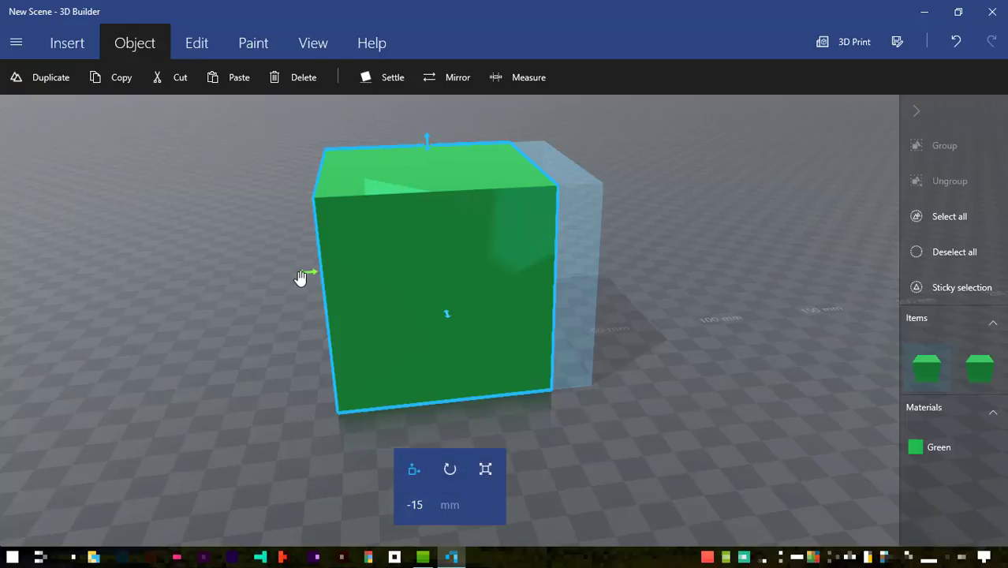
{"action": "left_click_drag", "start_coordinate": [303, 278], "coordinate": [346, 298]}
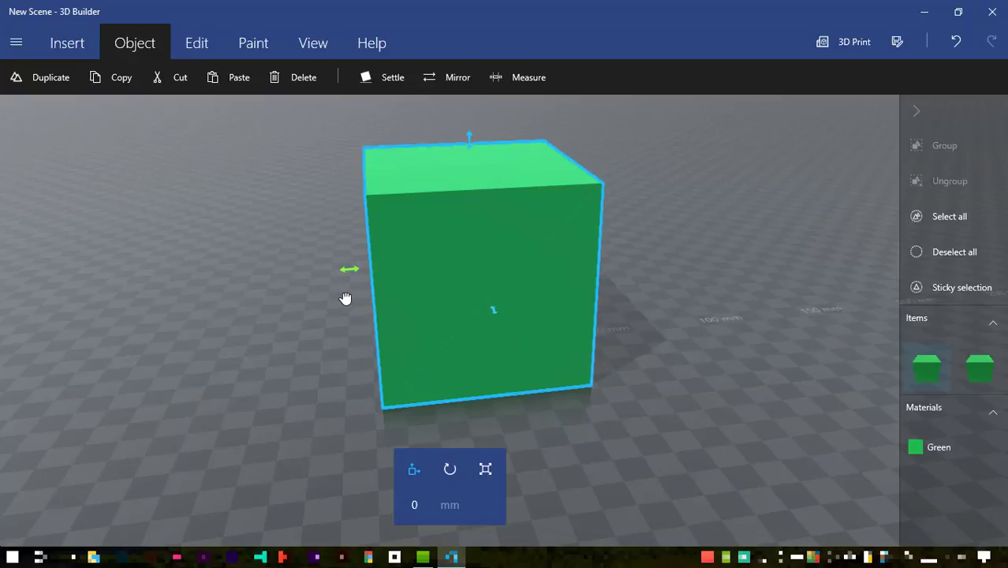
Paint the duplicated cube white at full coverage and apply the colour
{"action": "right_click_drag", "start_coordinate": [731, 416], "coordinate": [623, 422]}
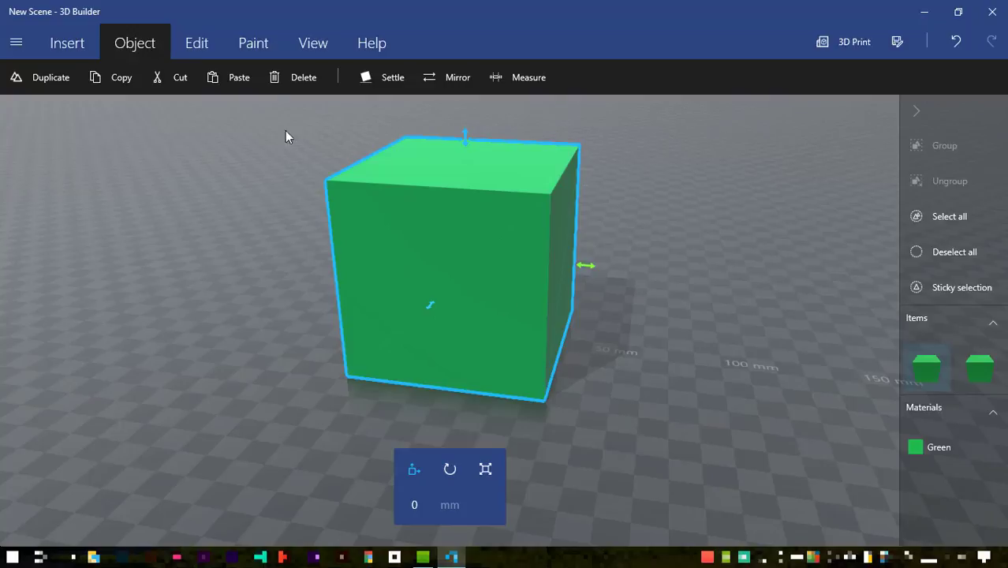
{"action": "left_click", "coordinate": [254, 45]}
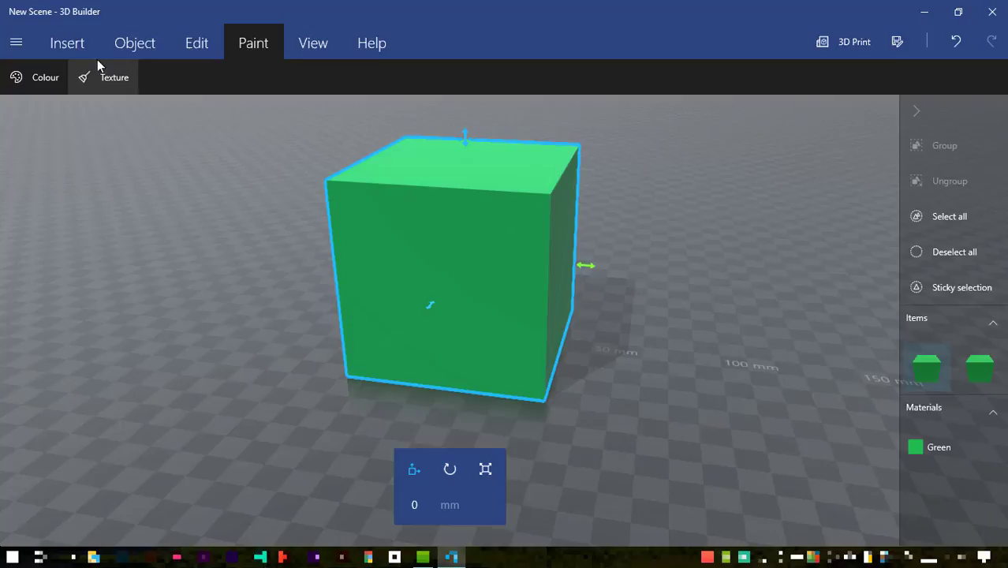
{"action": "left_click", "coordinate": [45, 82]}
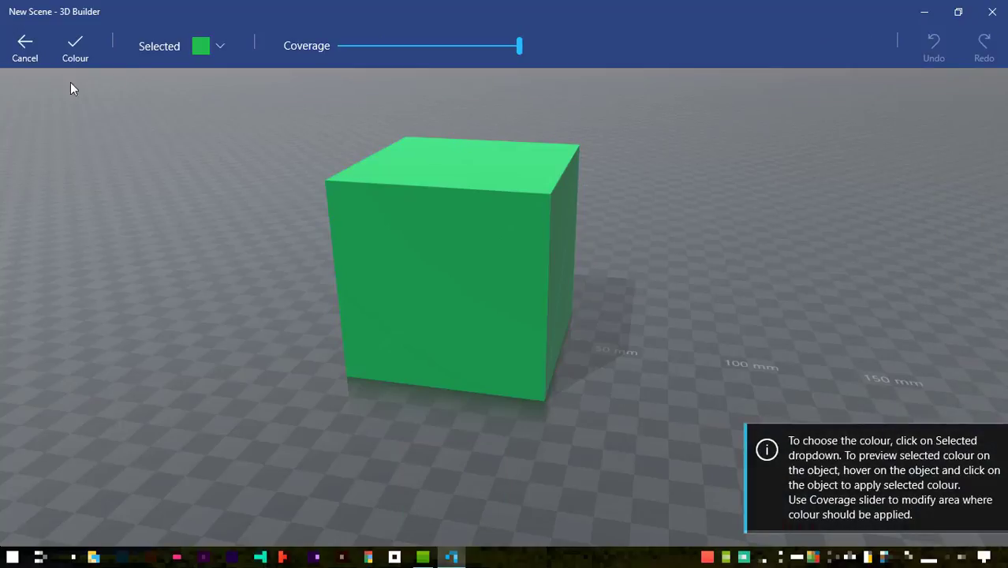
{"action": "left_click", "coordinate": [220, 46]}
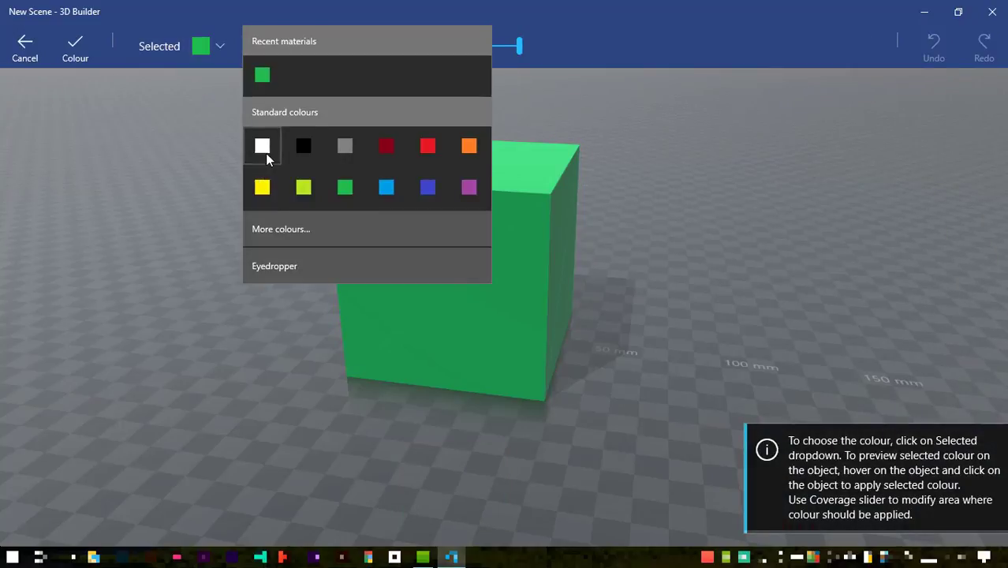
{"action": "left_click", "coordinate": [266, 157]}
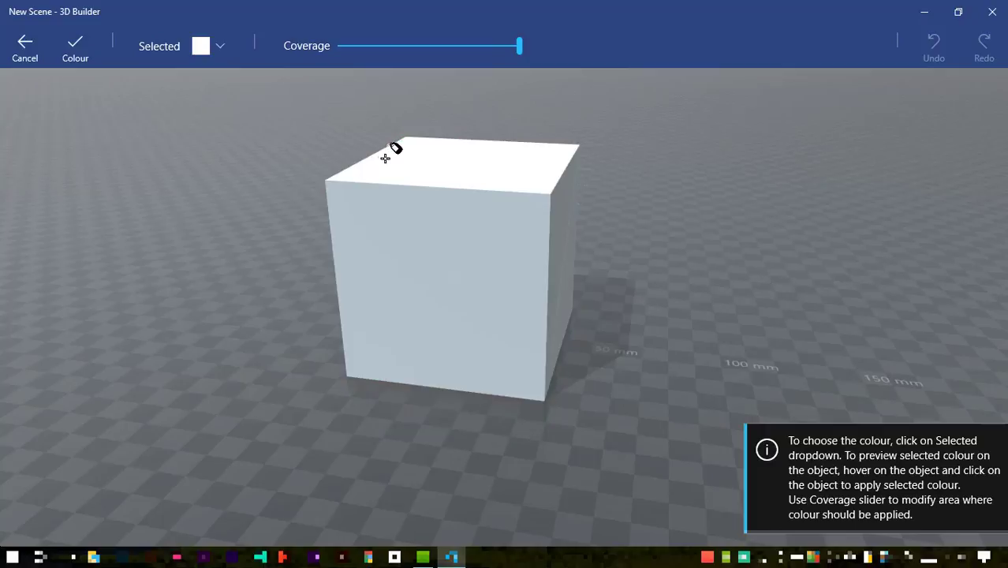
{"action": "left_click", "coordinate": [440, 179]}
{"action": "left_click", "coordinate": [72, 49]}
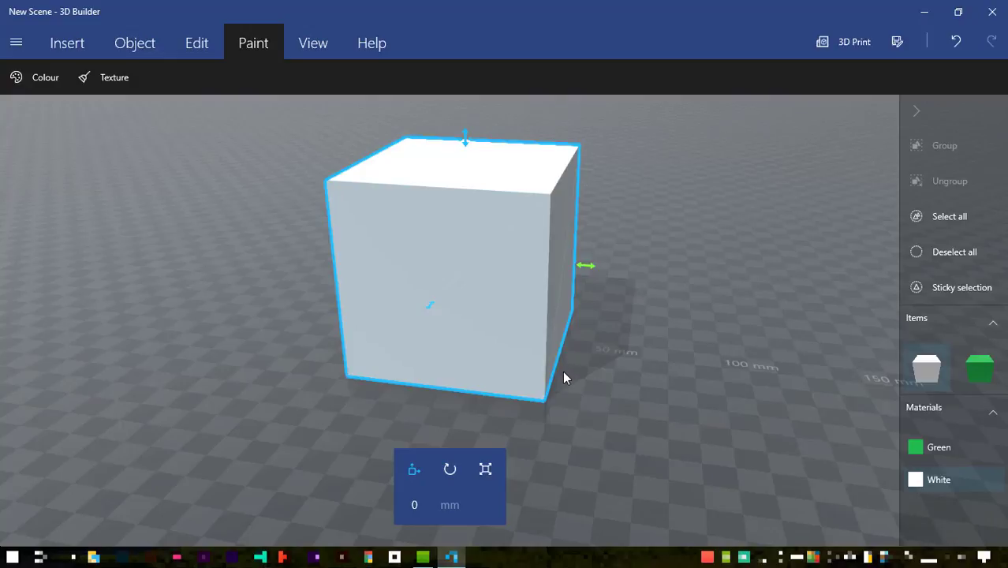
Scale the white cube uniformly down to 71 mm
{"action": "left_click", "coordinate": [486, 468]}
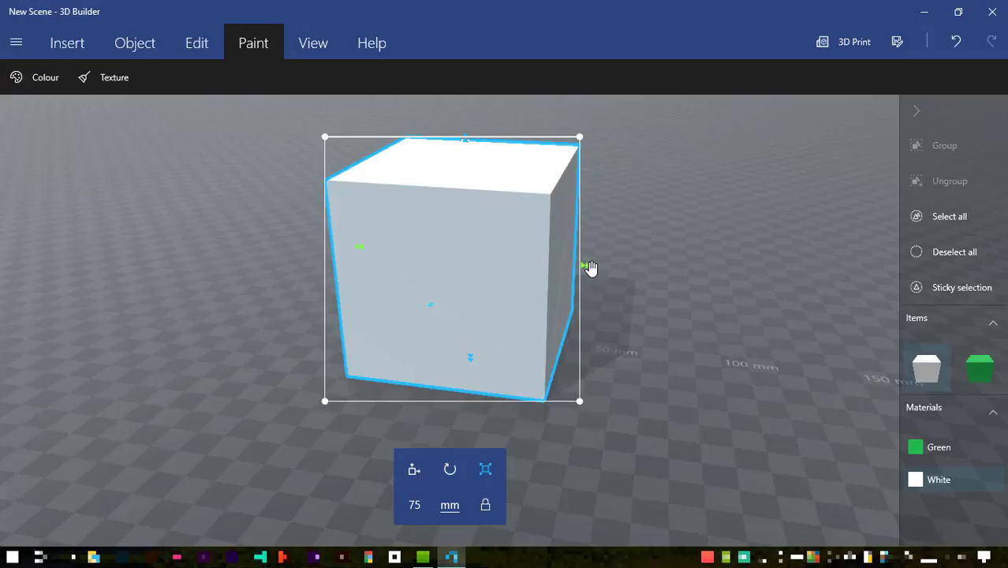
{"action": "left_click", "coordinate": [415, 506]}
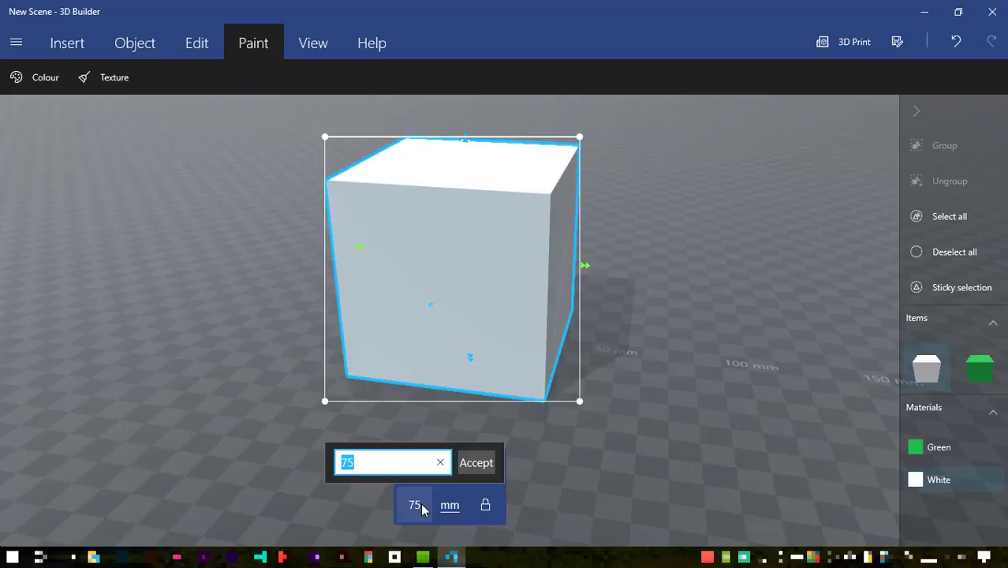
{"action": "type", "text": "71"}
{"action": "left_click", "coordinate": [465, 468]}
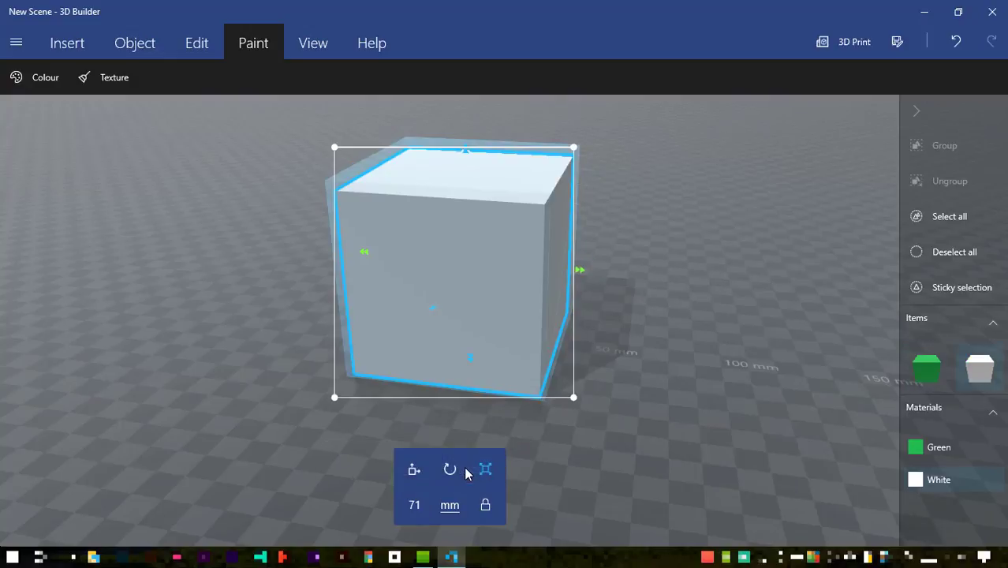
Set the white cube's vertical position to 37.5 mm to centre it inside the green cube
{"action": "left_click_drag", "start_coordinate": [678, 441], "coordinate": [122, 449]}
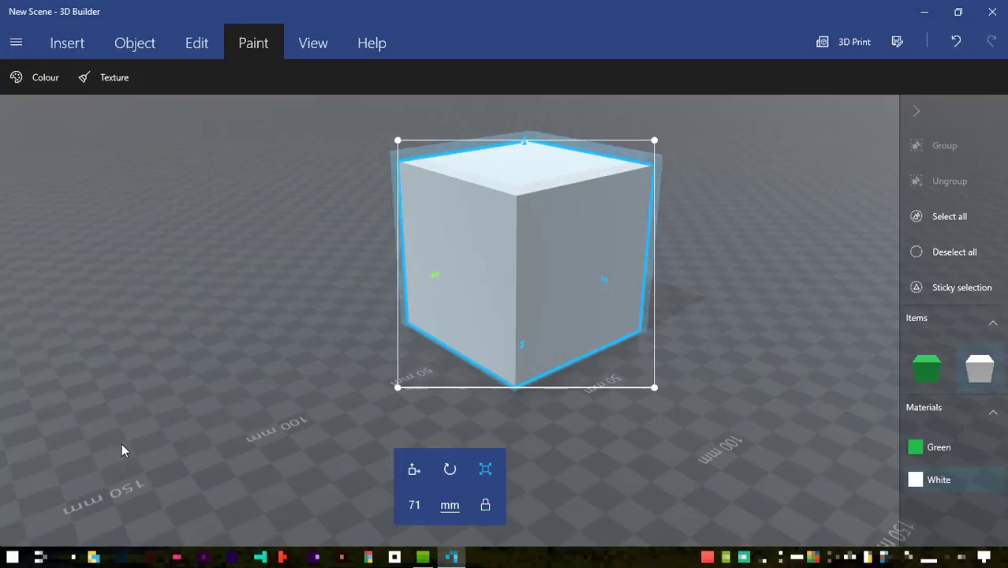
{"action": "left_click_drag", "start_coordinate": [761, 327], "coordinate": [580, 268]}
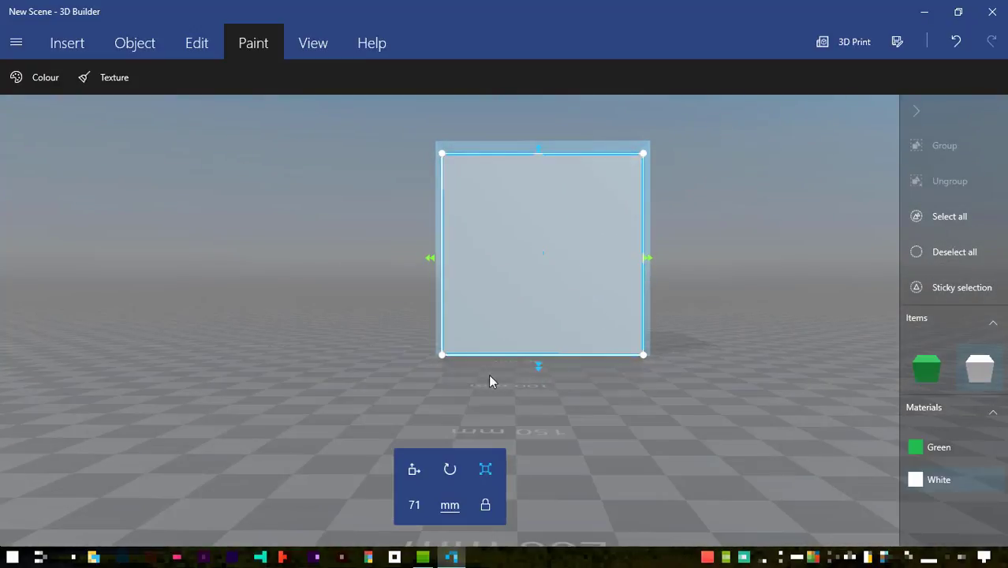
{"action": "left_click_drag", "start_coordinate": [420, 387], "coordinate": [592, 418]}
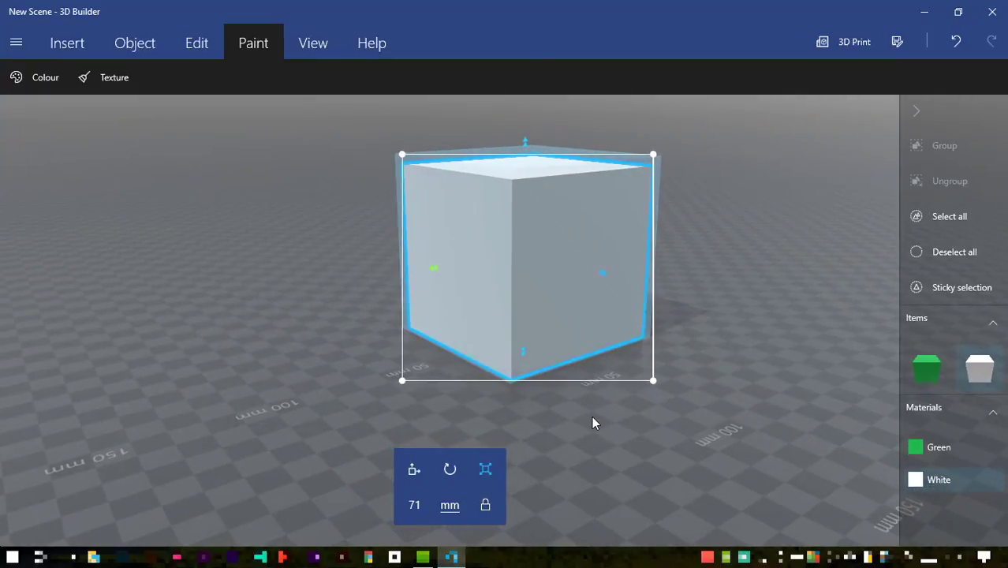
{"action": "left_click", "coordinate": [411, 470]}
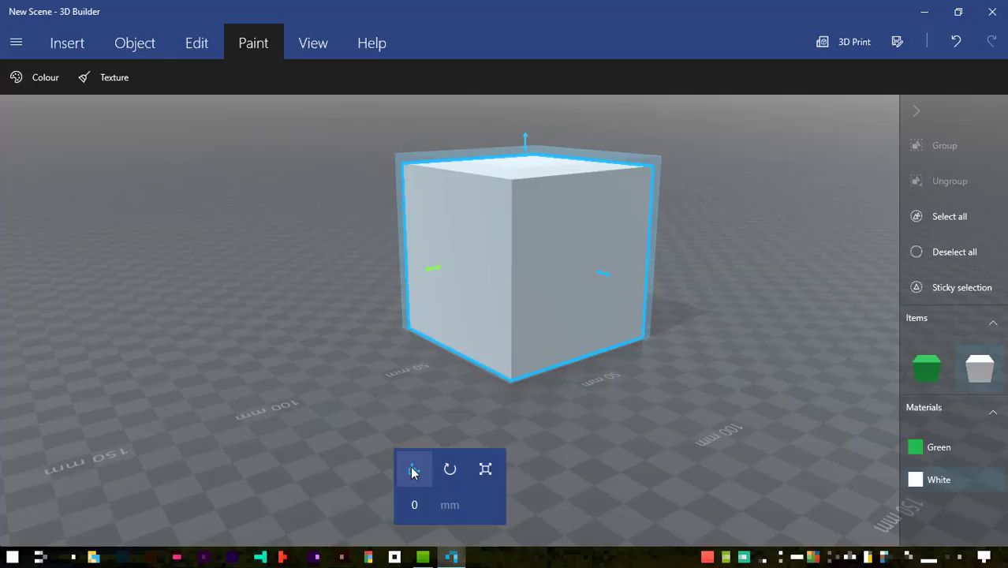
{"action": "left_click", "coordinate": [524, 147]}
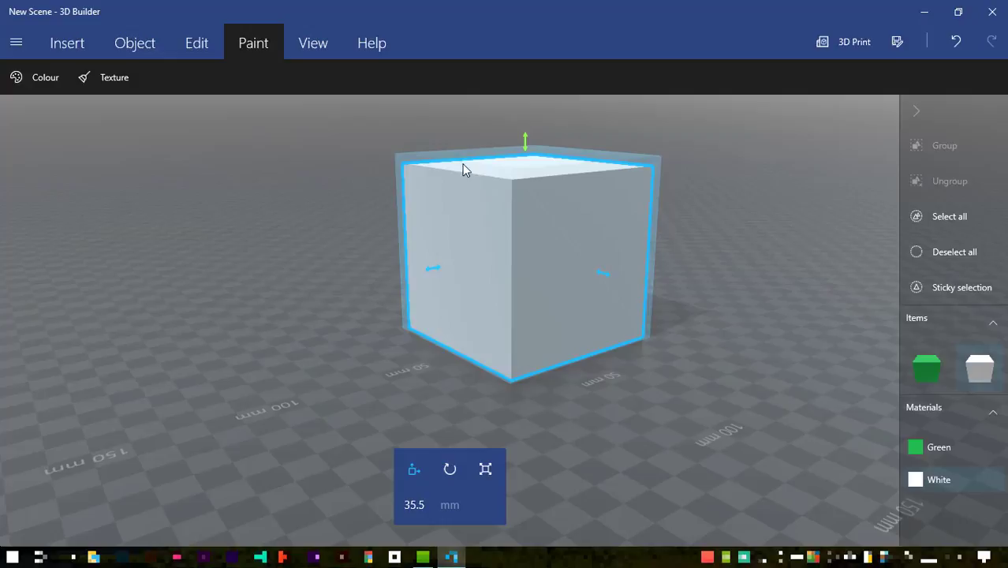
{"action": "left_click", "coordinate": [415, 504]}
{"action": "type", "text": "37.5"}
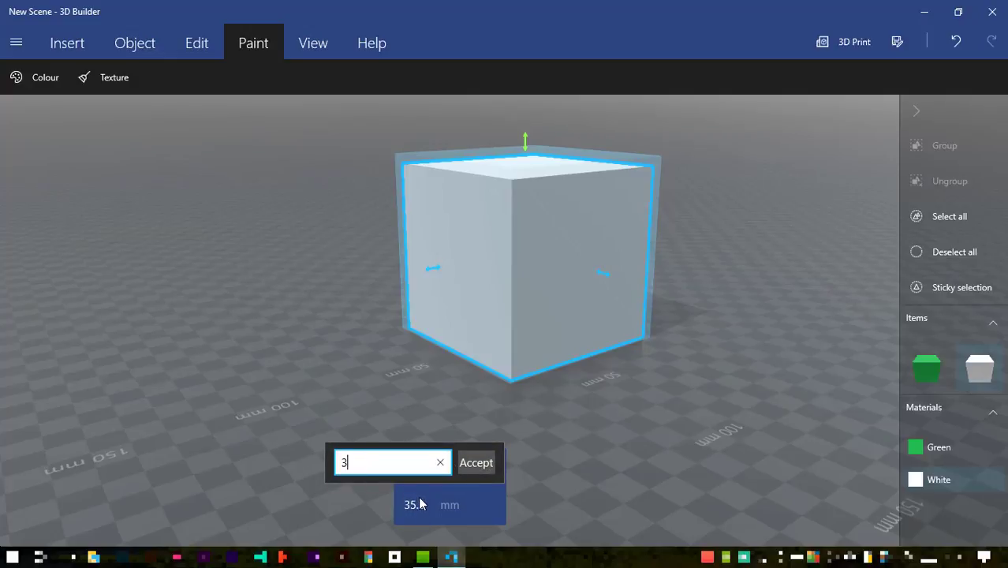
{"action": "left_click", "coordinate": [477, 465]}
Turn off the X-ray display and deselect all objects
{"action": "right_click_drag", "start_coordinate": [677, 398], "coordinate": [374, 407]}
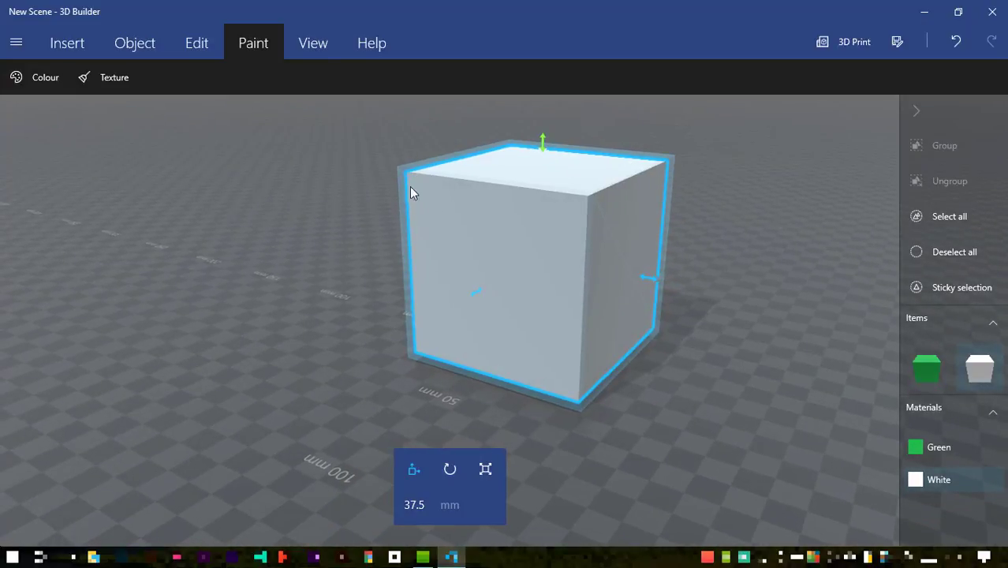
{"action": "left_click", "coordinate": [314, 45]}
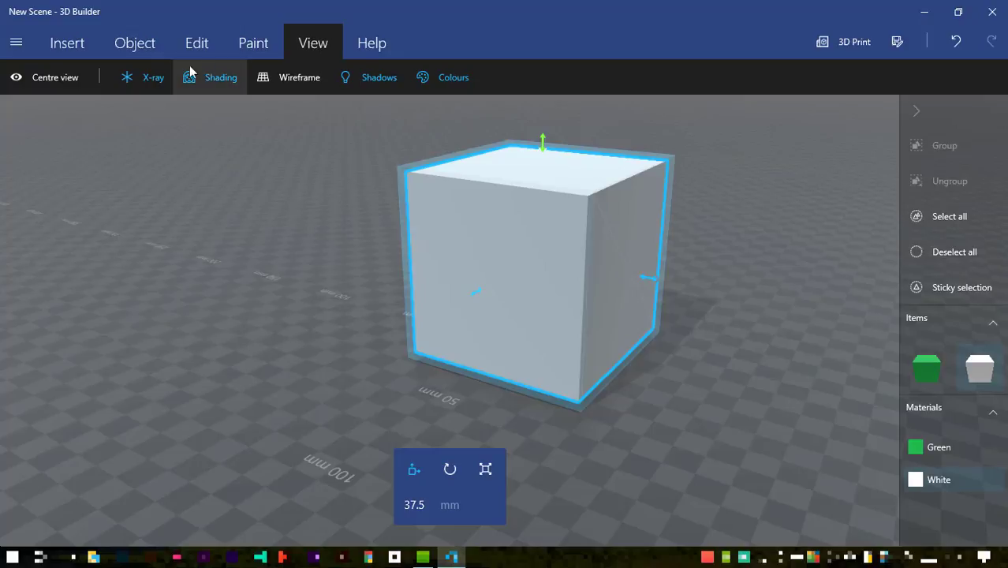
{"action": "left_click", "coordinate": [150, 83]}
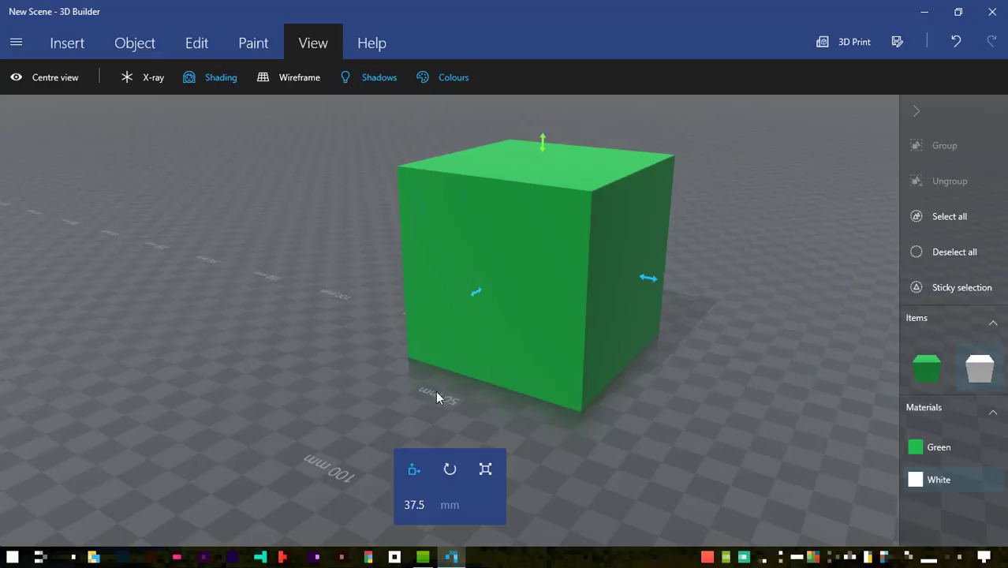
{"action": "left_click", "coordinate": [935, 251]}
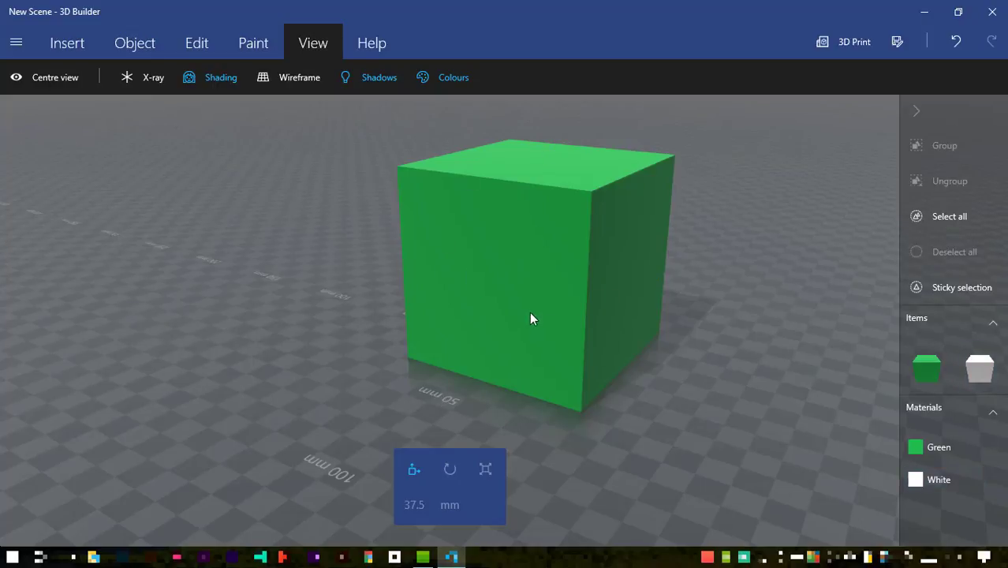
{"action": "left_click", "coordinate": [444, 198]}
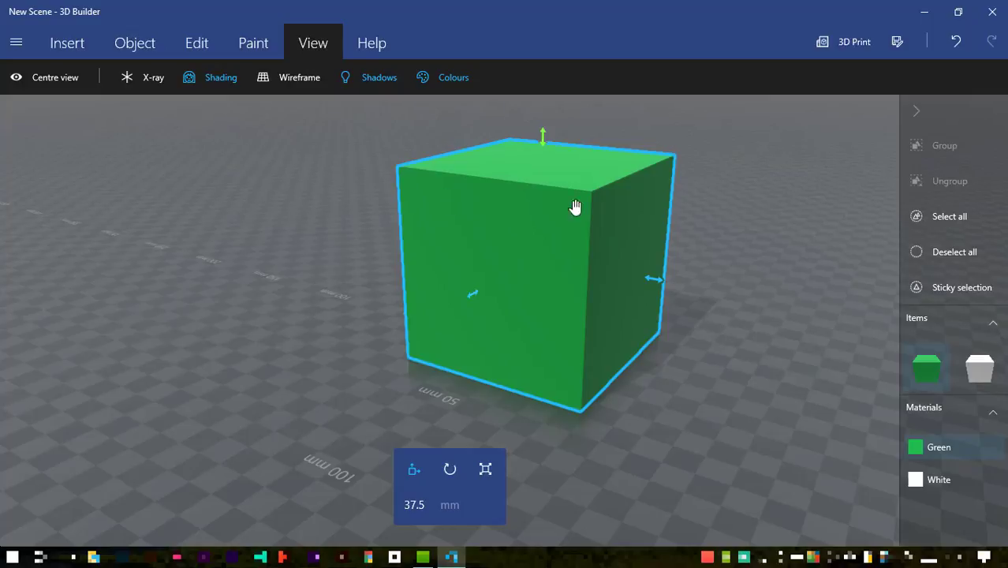
{"action": "left_click", "coordinate": [942, 252]}
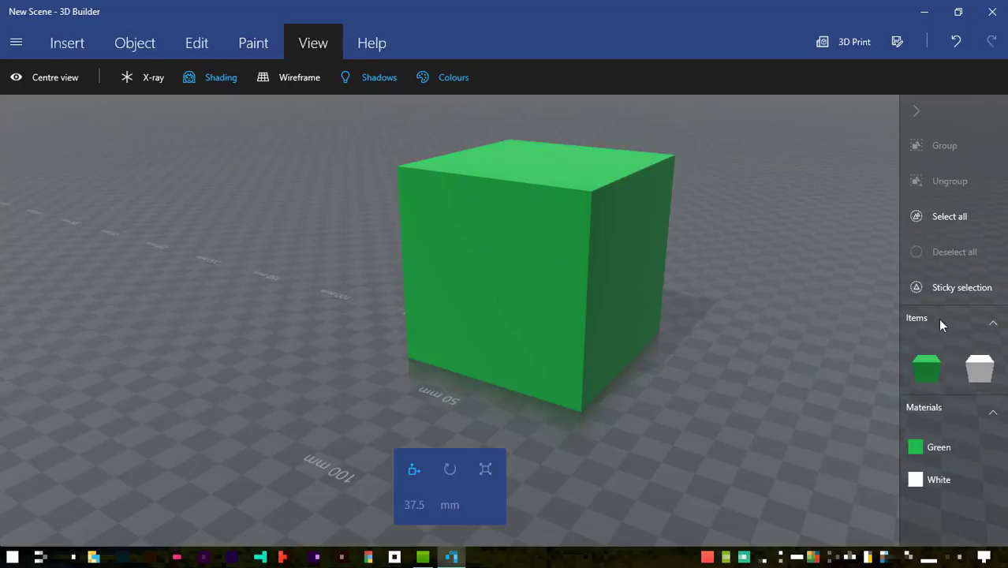
{"action": "left_click", "coordinate": [993, 324]}
{"action": "left_click", "coordinate": [993, 324]}
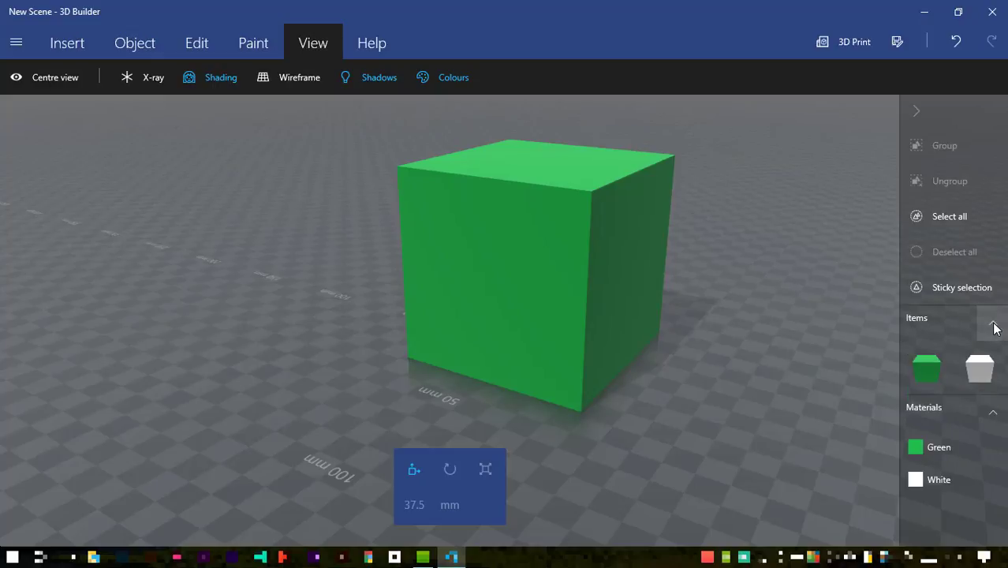
Select the inner white cube, turn on the X-ray display and subtract that cube from the green one
{"action": "left_click", "coordinate": [981, 367]}
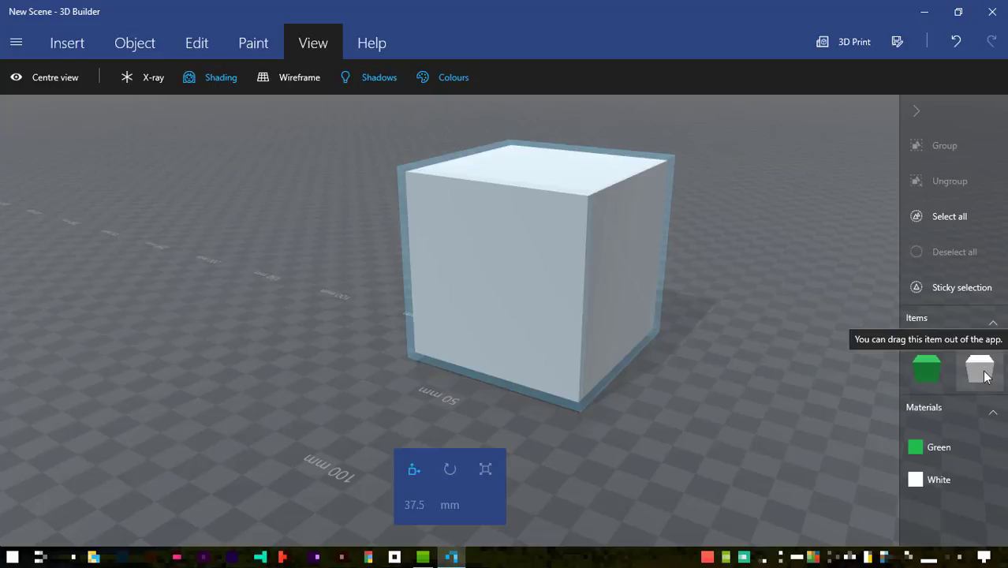
{"action": "left_click", "coordinate": [983, 376]}
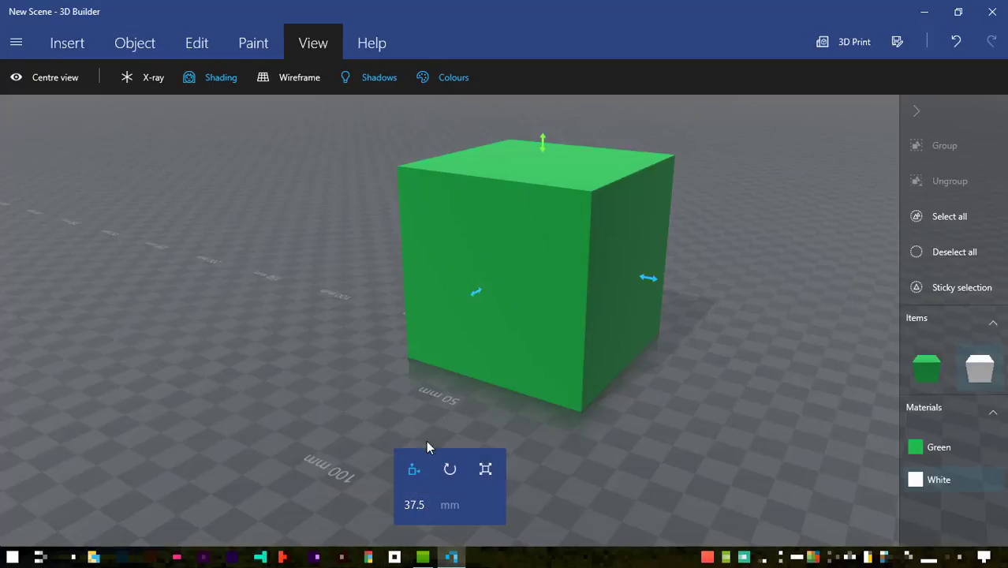
{"action": "left_click", "coordinate": [135, 76]}
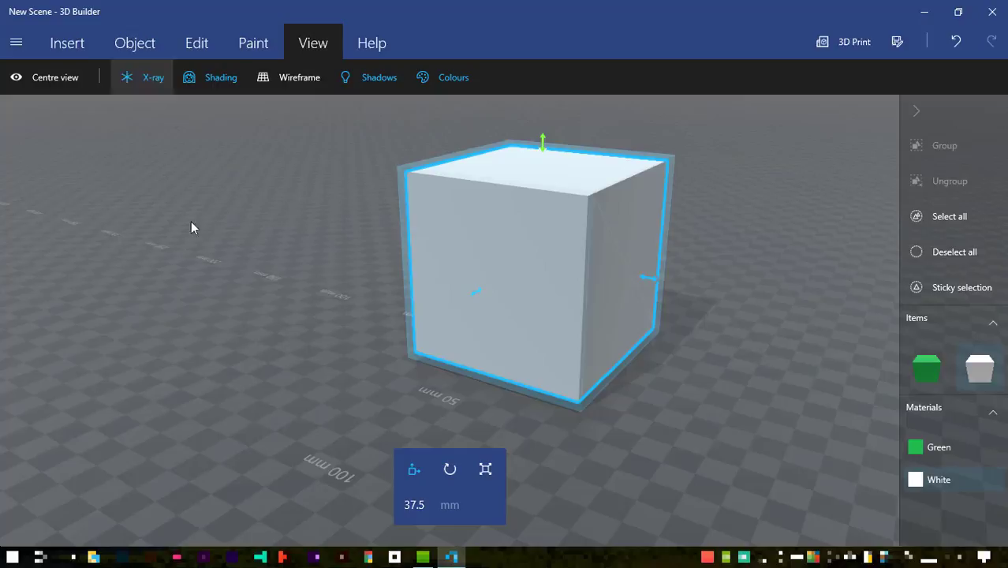
{"action": "left_click_drag", "start_coordinate": [750, 430], "coordinate": [687, 439]}
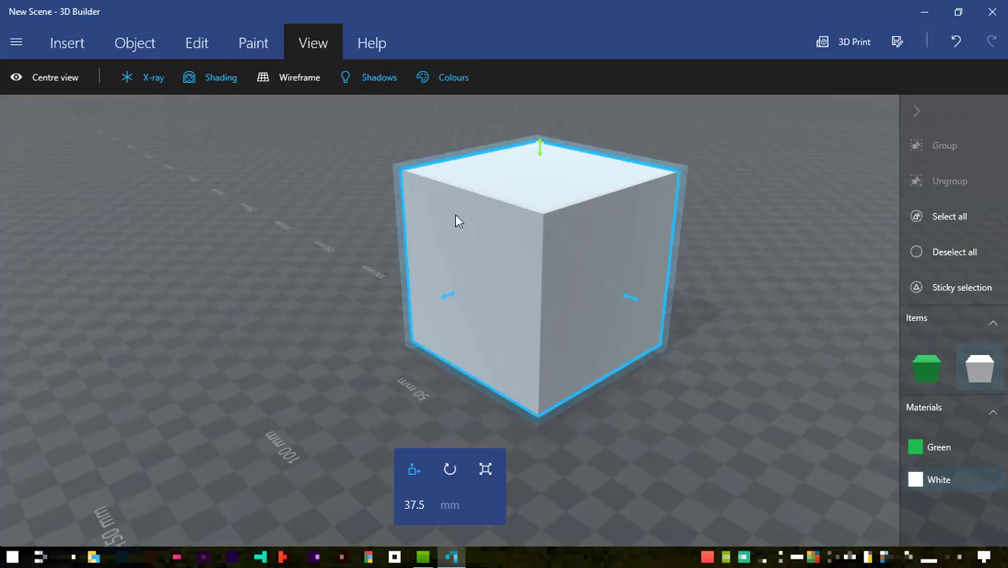
{"action": "left_click", "coordinate": [201, 45]}
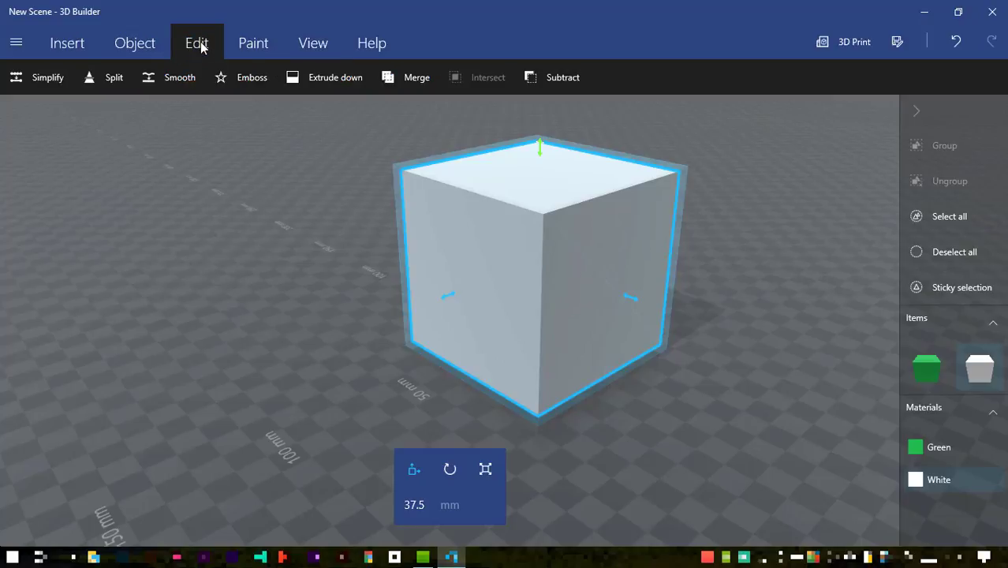
{"action": "left_click", "coordinate": [562, 79]}
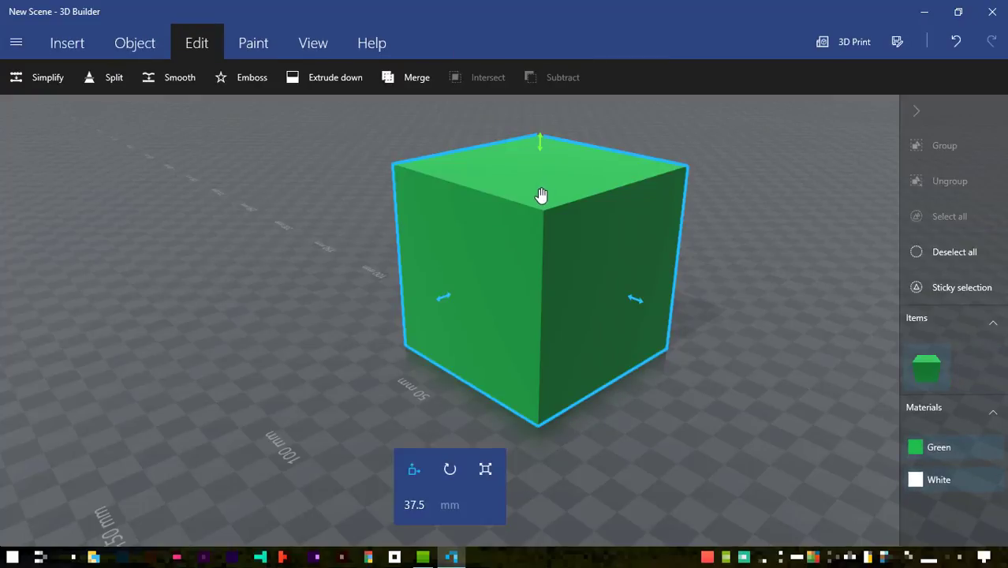
Split the hollowed cube with a horizontal plane at 0 mm, keeping both halves
{"action": "left_click_drag", "start_coordinate": [665, 452], "coordinate": [754, 447]}
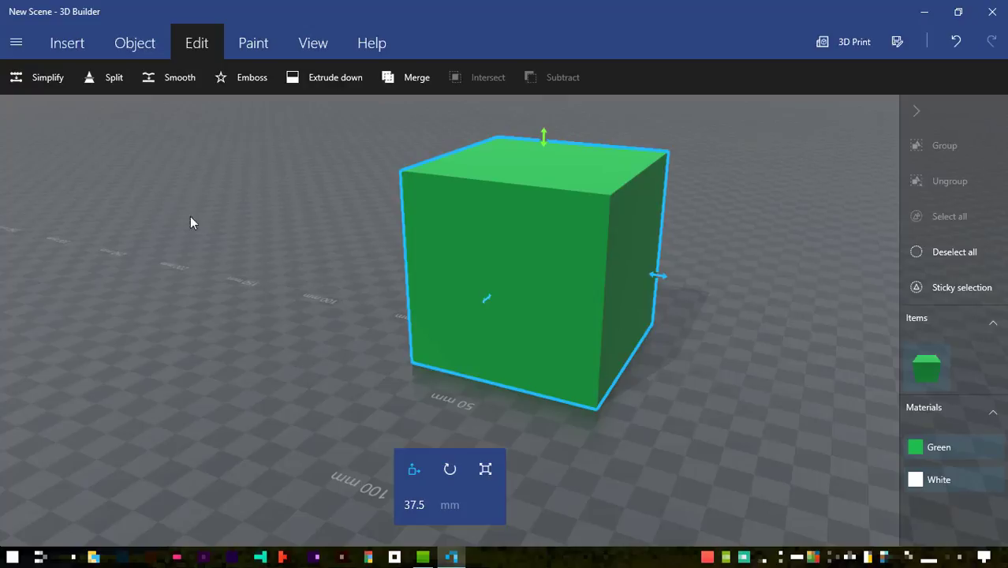
{"action": "left_click", "coordinate": [110, 78]}
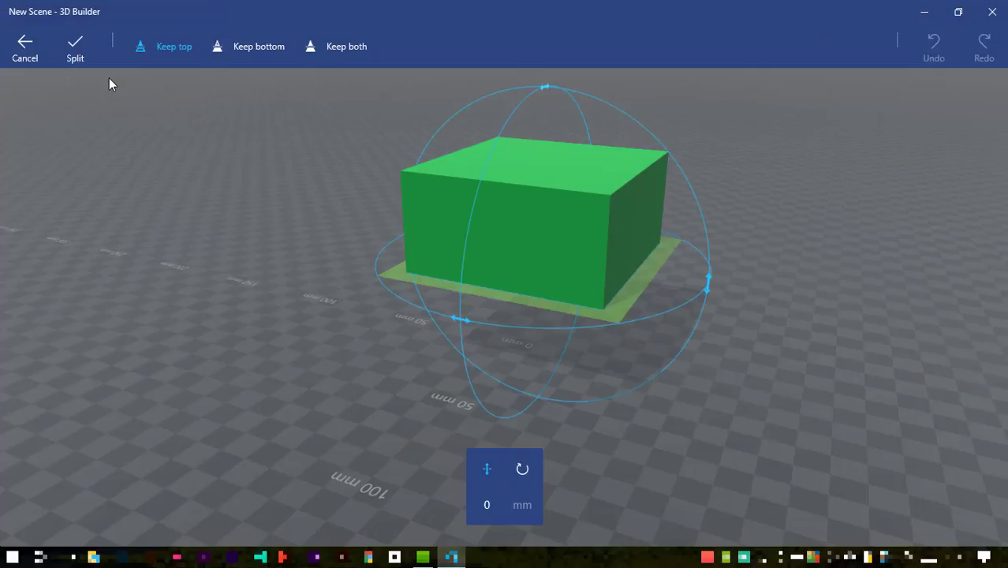
{"action": "left_click_drag", "start_coordinate": [827, 424], "coordinate": [586, 297]}
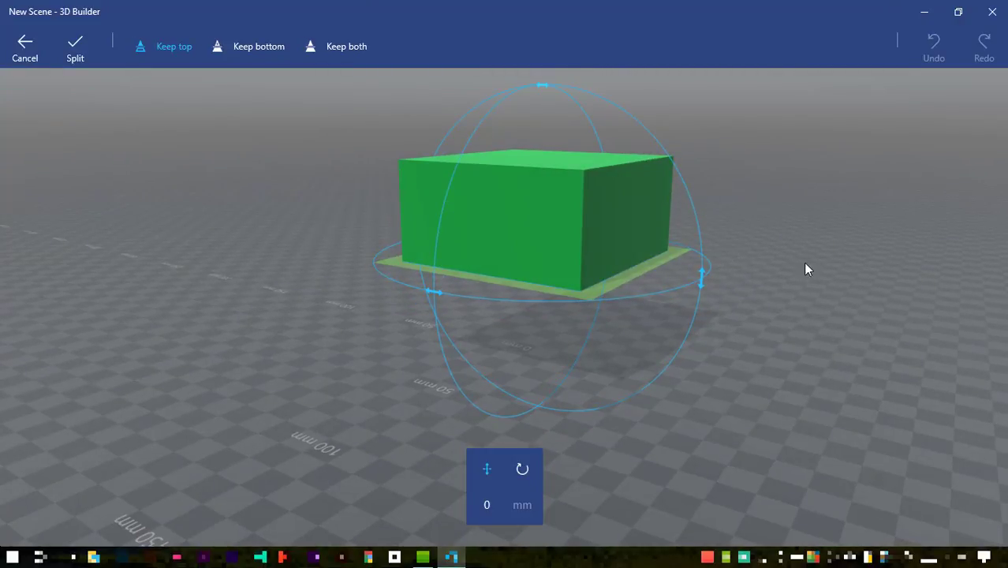
{"action": "left_click_drag", "start_coordinate": [848, 349], "coordinate": [804, 371]}
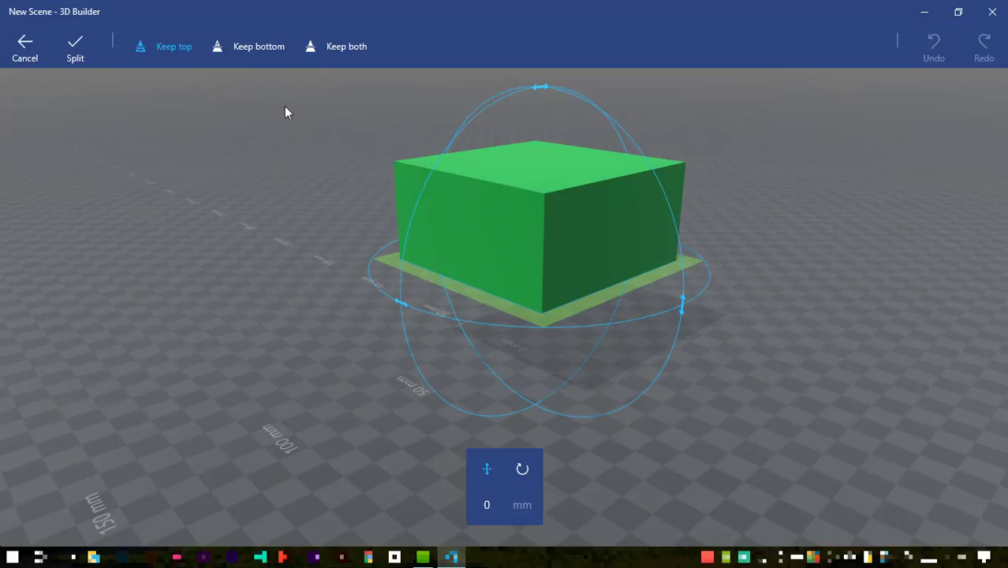
{"action": "left_click", "coordinate": [334, 61]}
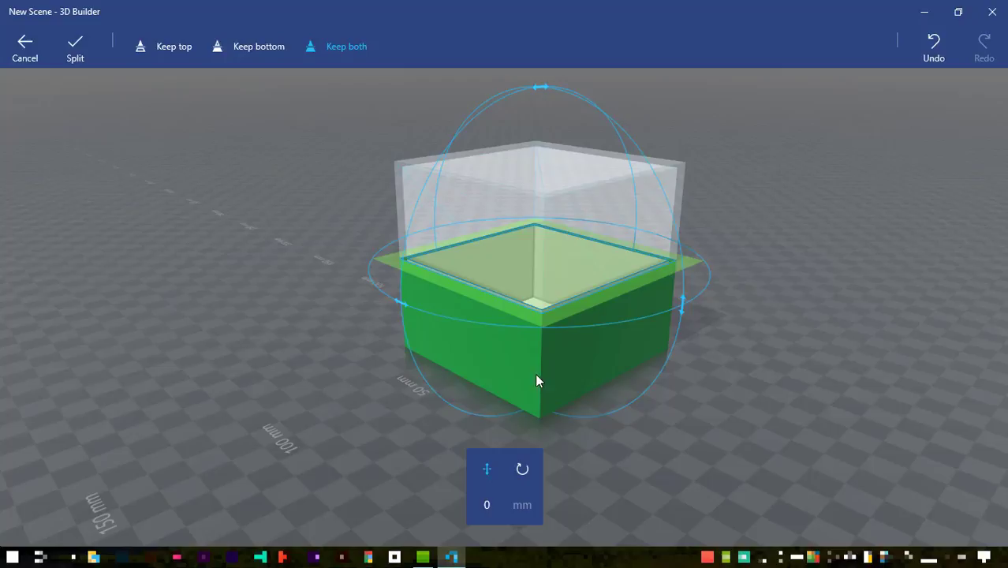
{"action": "left_click", "coordinate": [75, 47]}
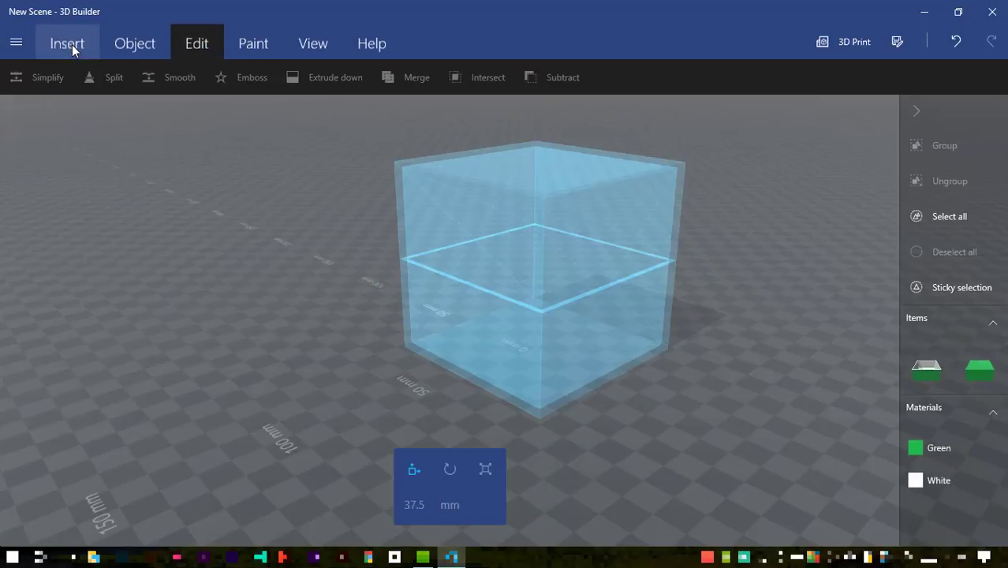
Turn off the X-ray display and colour the upper half of the split cube white at full coverage
{"action": "left_click", "coordinate": [300, 45]}
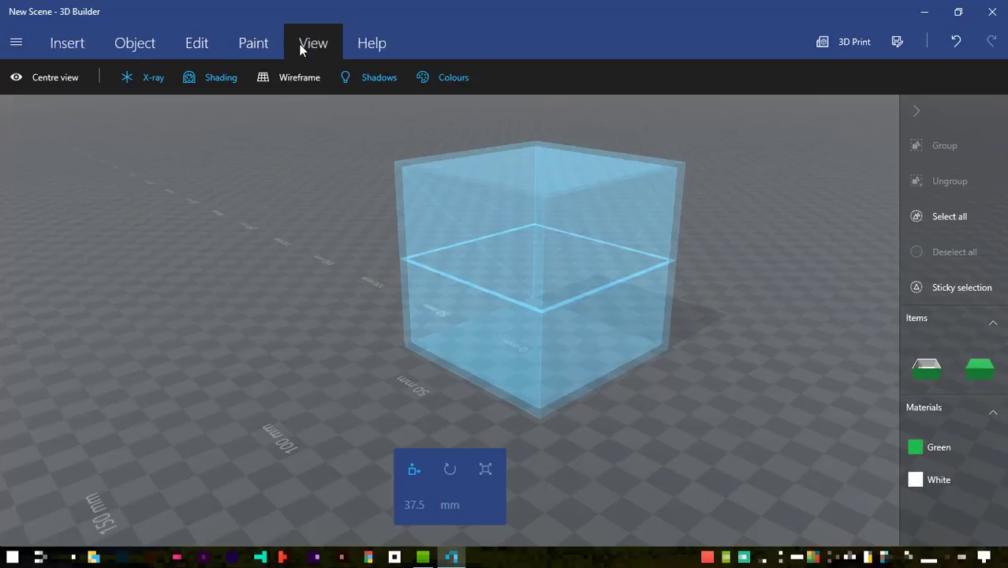
{"action": "left_click", "coordinate": [153, 81]}
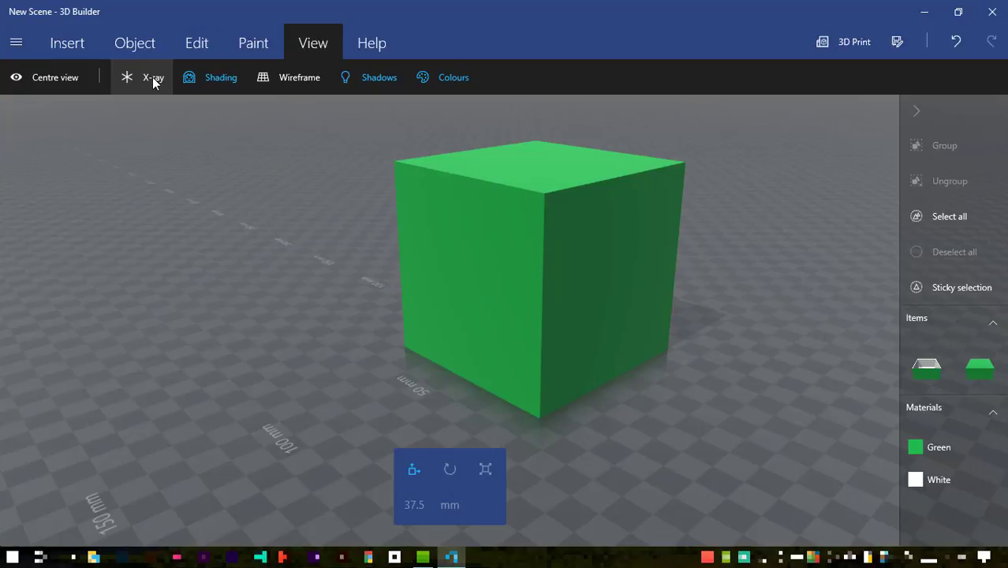
{"action": "left_click", "coordinate": [248, 47]}
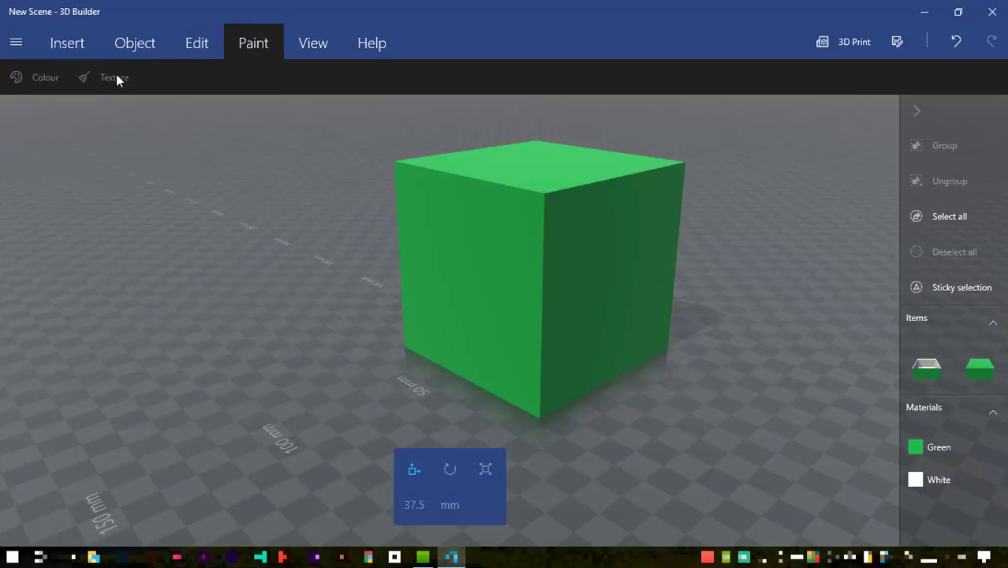
{"action": "left_click", "coordinate": [438, 169]}
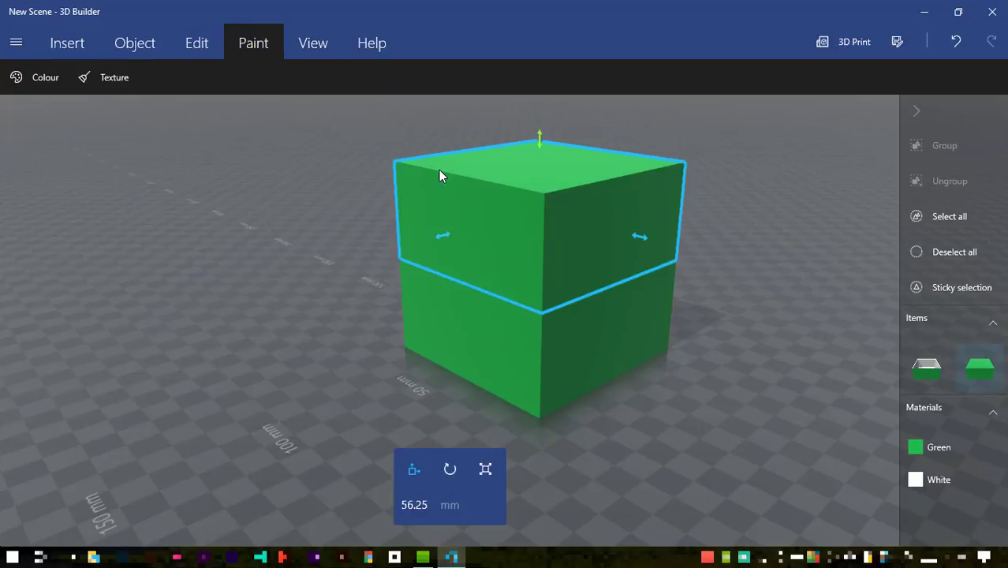
{"action": "left_click", "coordinate": [50, 76]}
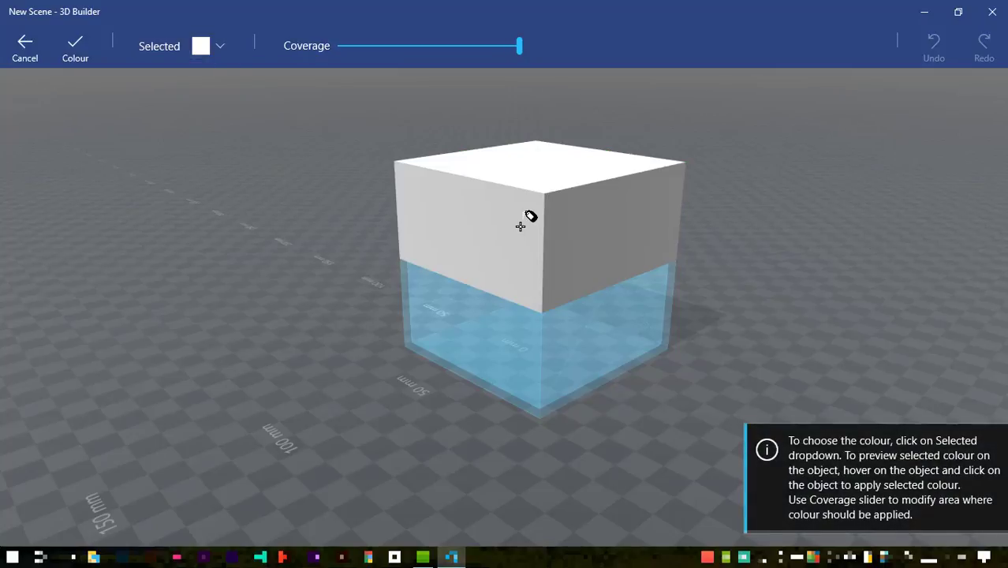
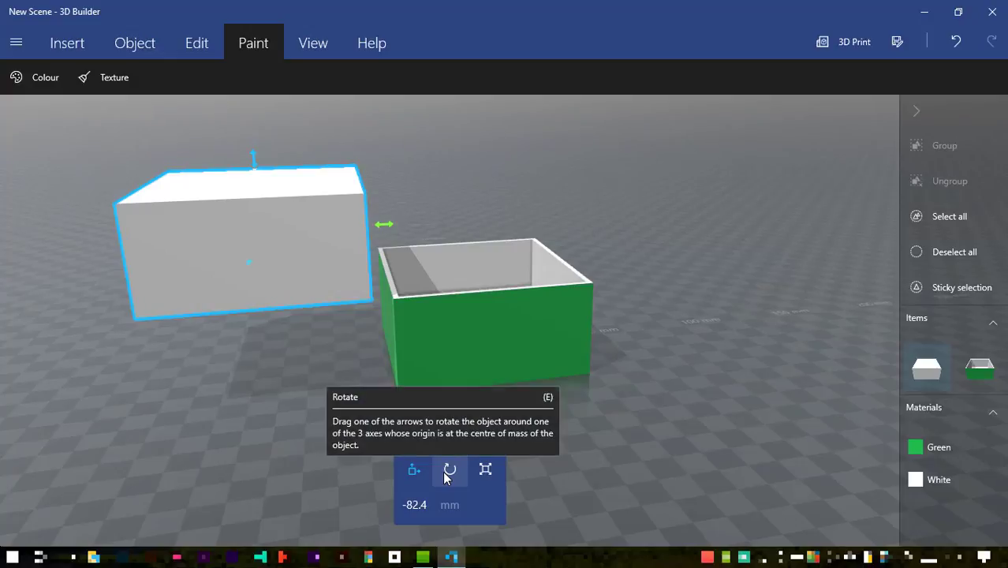
Rotate the white half 180 degrees about its vertical axis
{"action": "left_click", "coordinate": [449, 471]}
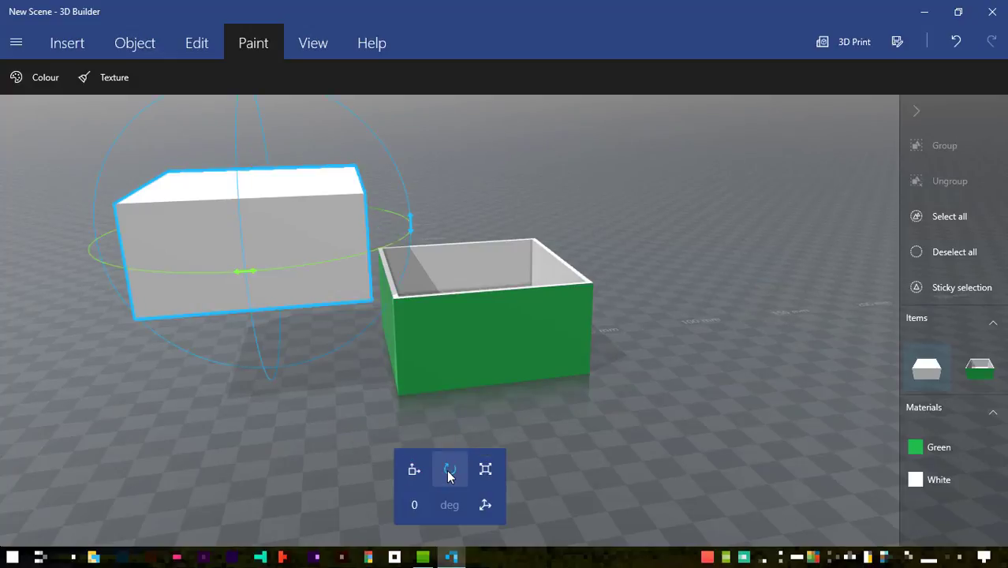
{"action": "left_click", "coordinate": [414, 506]}
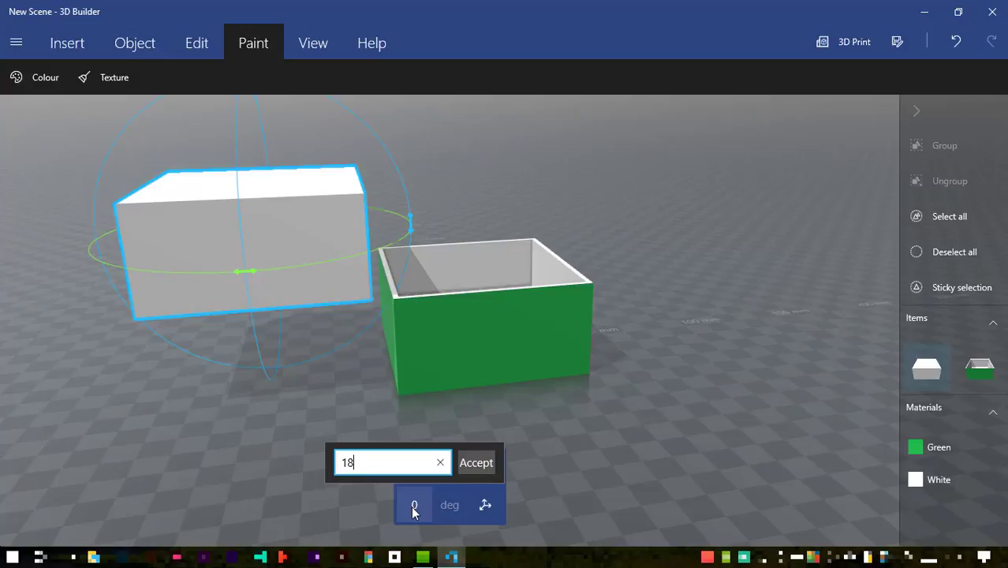
{"action": "key", "text": "Return"}
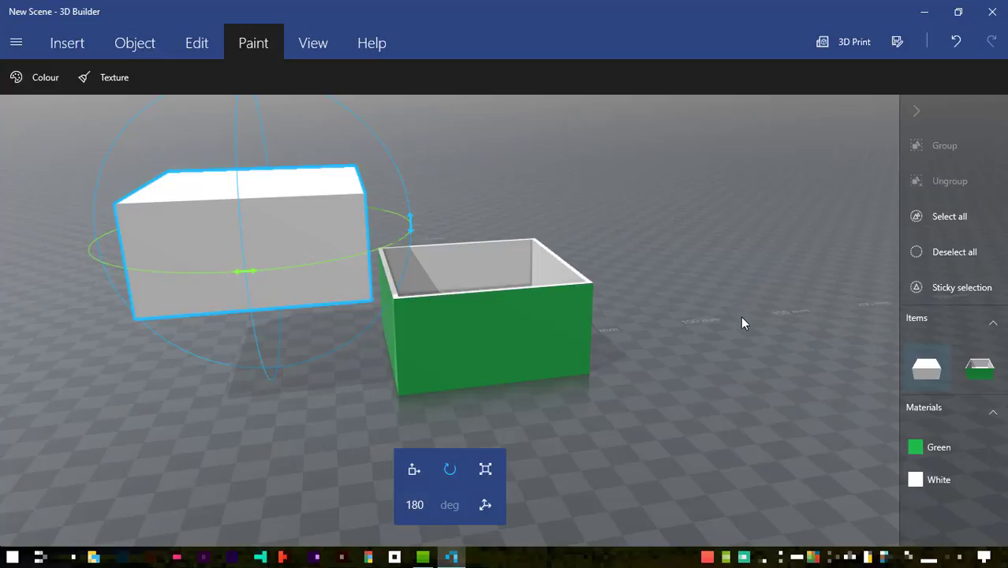
Try to flip the white half by setting its rotation about a horizontal axis to 180 degrees
{"action": "right_click_drag", "start_coordinate": [741, 315], "coordinate": [518, 347]}
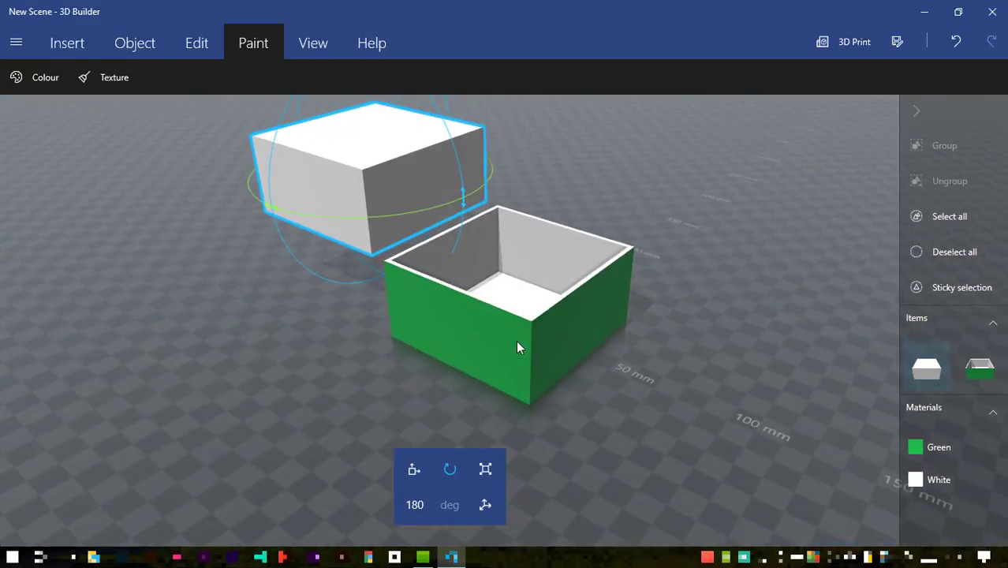
{"action": "middle_click_drag", "start_coordinate": [669, 343], "coordinate": [749, 386]}
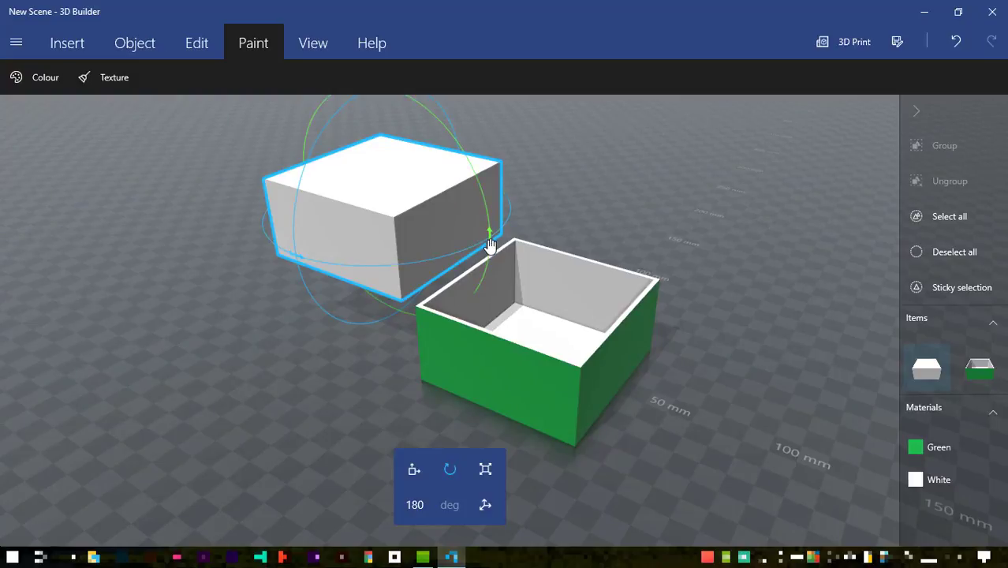
{"action": "right_click_drag", "start_coordinate": [221, 243], "coordinate": [486, 227]}
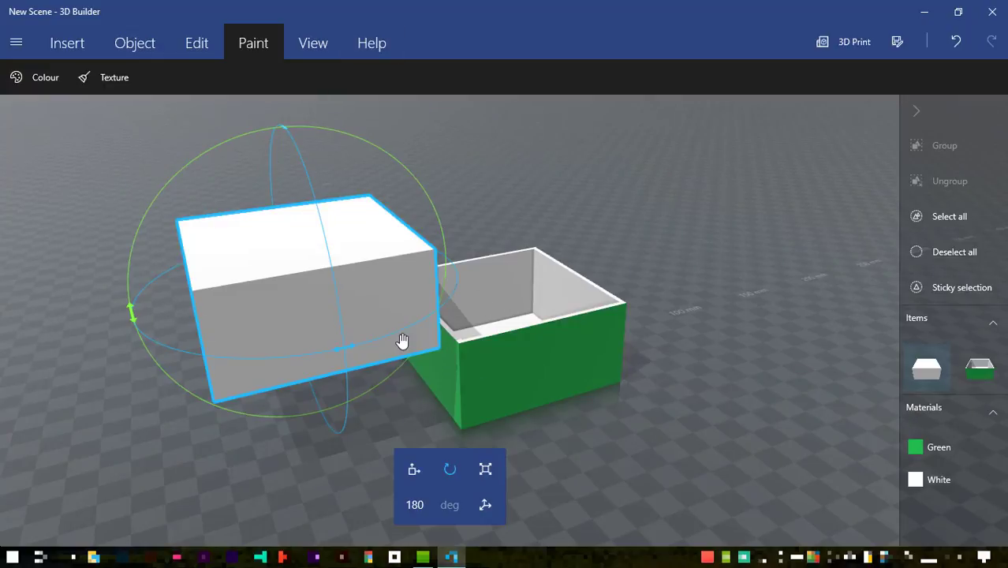
{"action": "left_click", "coordinate": [415, 504]}
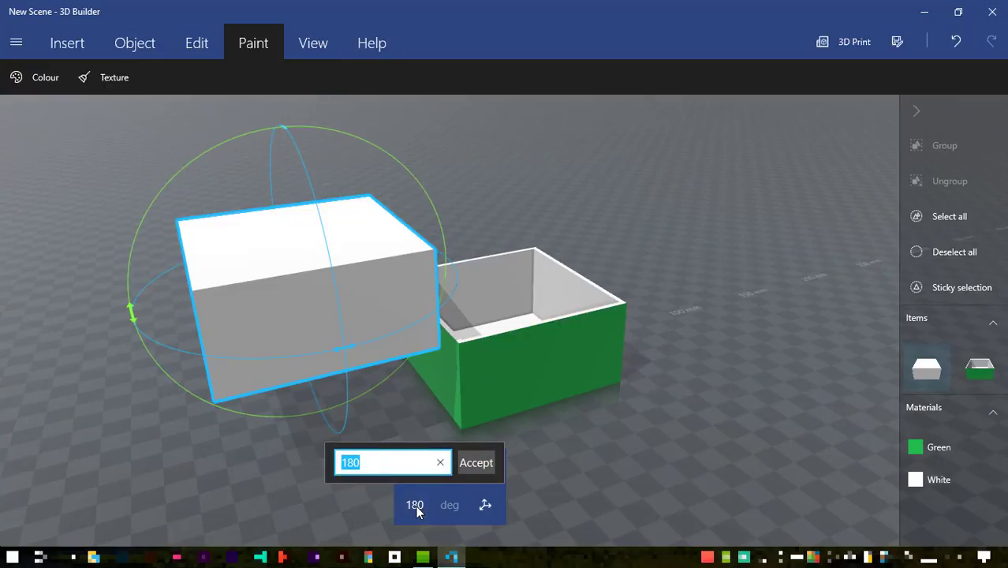
{"action": "type", "text": "18"}
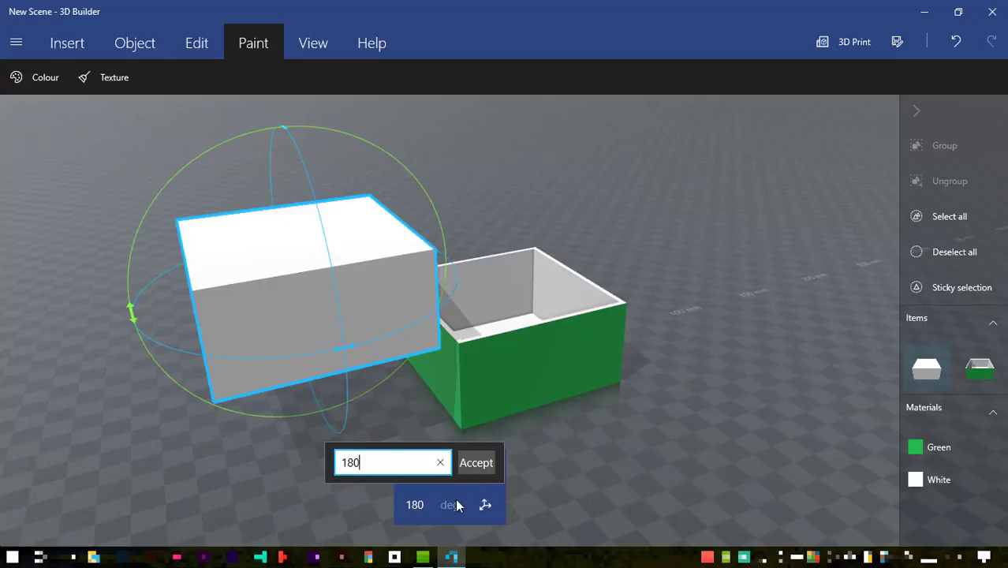
{"action": "left_click", "coordinate": [477, 463]}
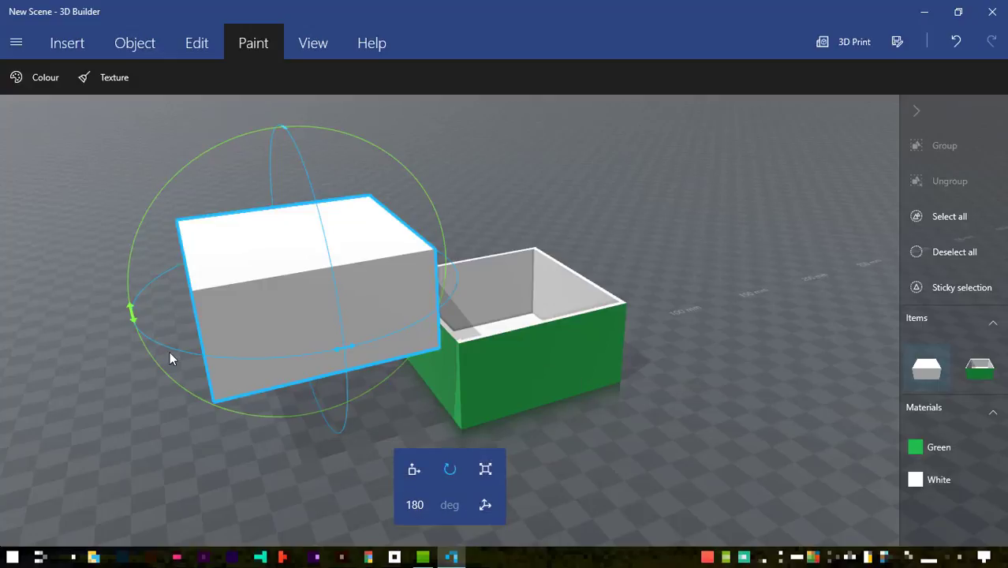
Try to turn the white half open side up with a freehand rotation and a 90-degree angle, and undo both rotations
{"action": "left_click_drag", "start_coordinate": [133, 315], "coordinate": [404, 330]}
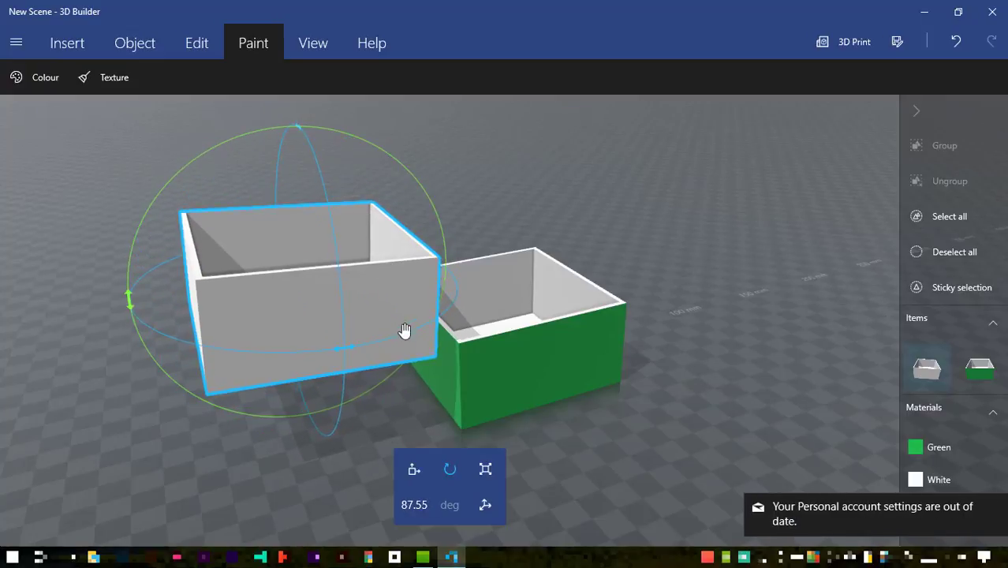
{"action": "left_click", "coordinate": [417, 507]}
{"action": "type", "text": "90"}
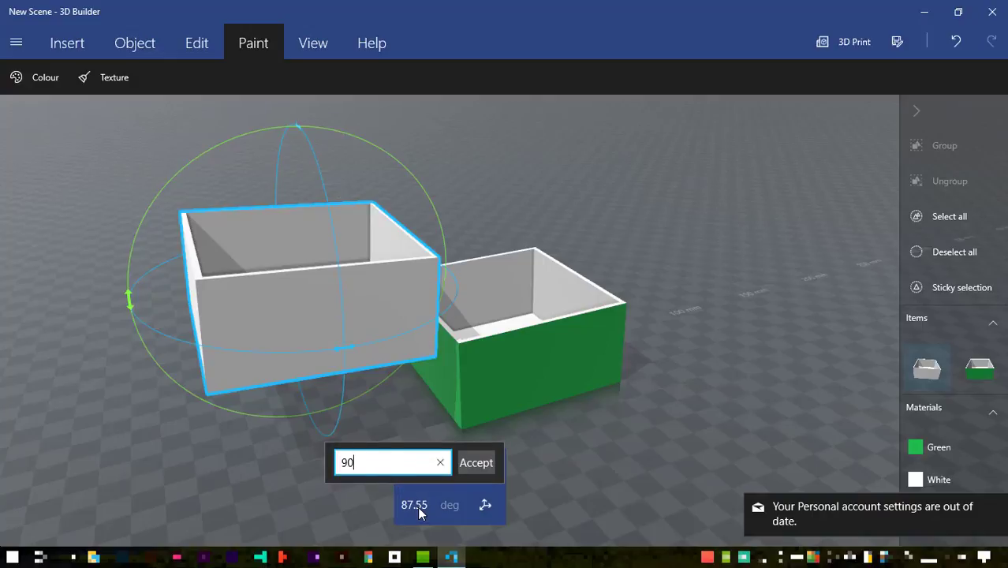
{"action": "left_click", "coordinate": [476, 464]}
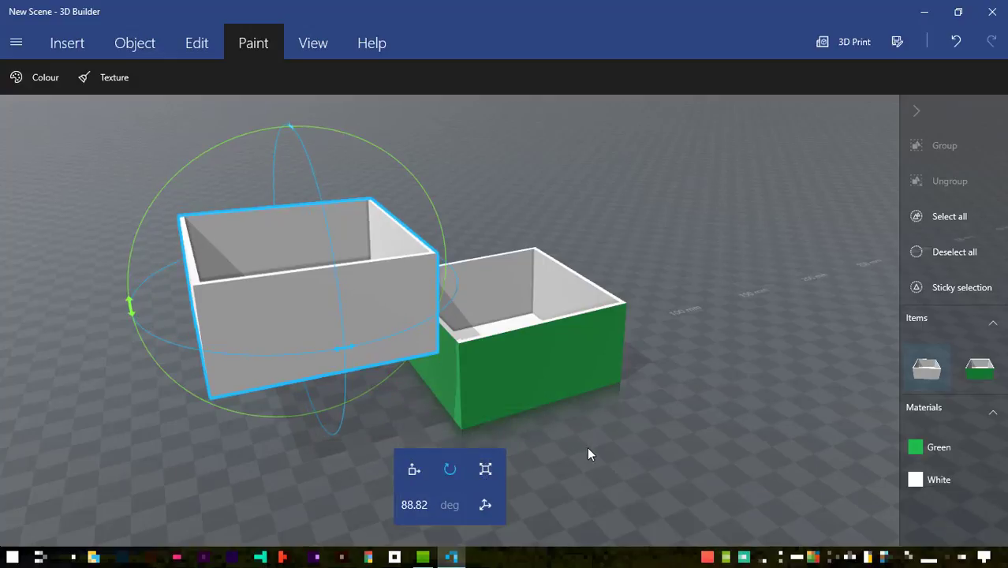
{"action": "key", "text": "ctrl+z"}
{"action": "key", "text": "ctrl+z"}
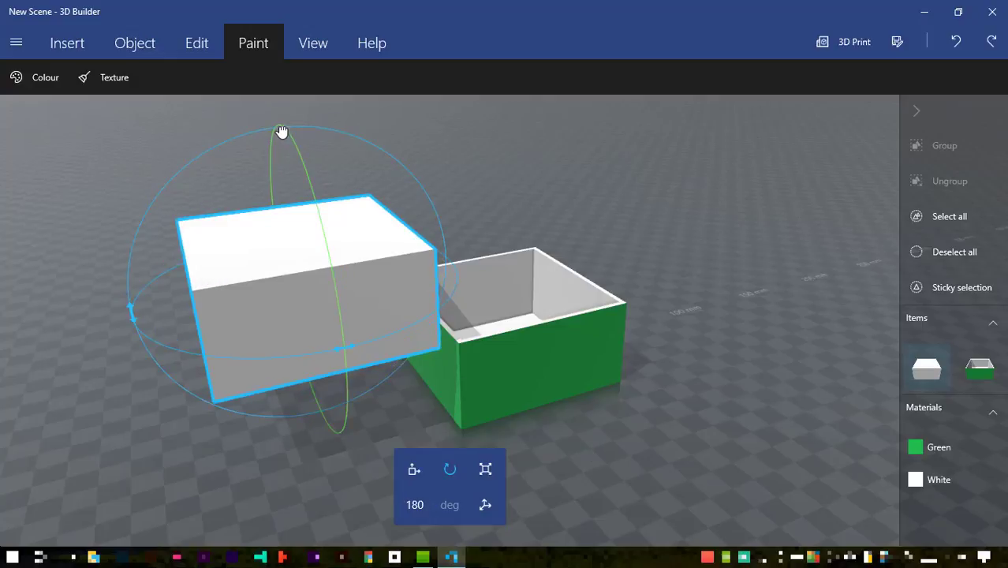
Set the white half's rotation to 0 degrees so that its open side faces up
{"action": "left_click", "coordinate": [415, 506]}
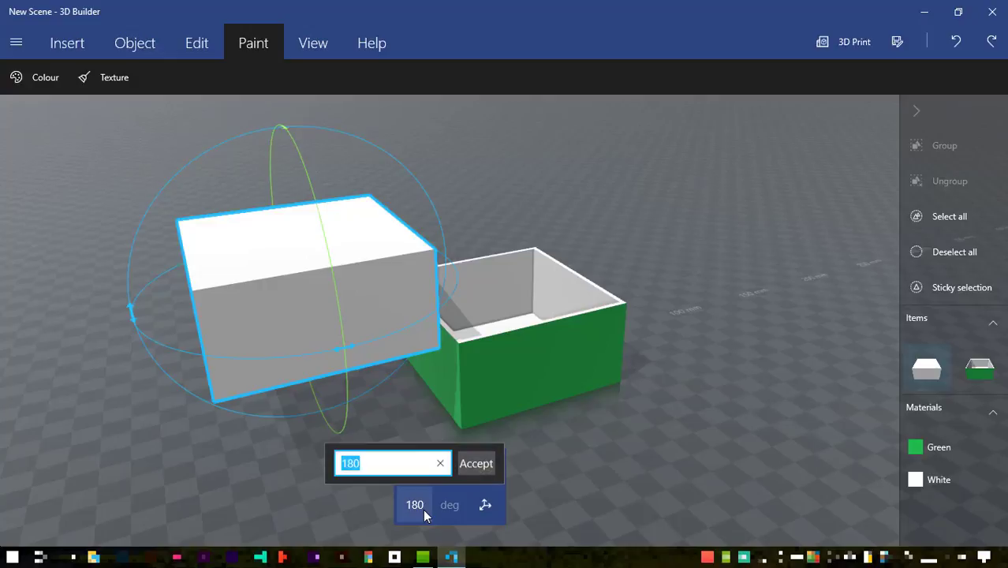
{"action": "type", "text": "0"}
{"action": "left_click", "coordinate": [476, 462]}
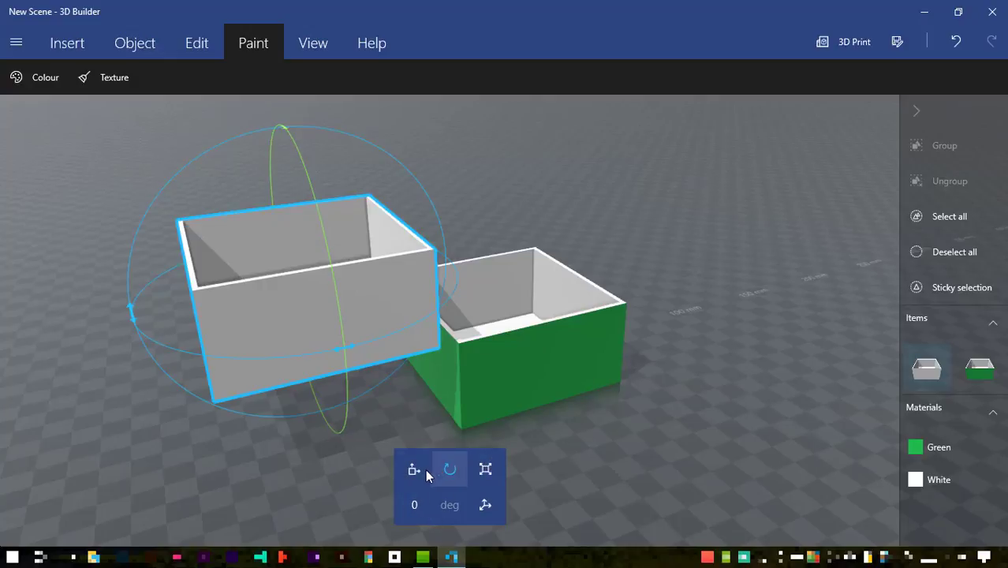
Lower the white half to a height position of 18.75 mm so it rests on the ground beside the green half
{"action": "left_click", "coordinate": [416, 471]}
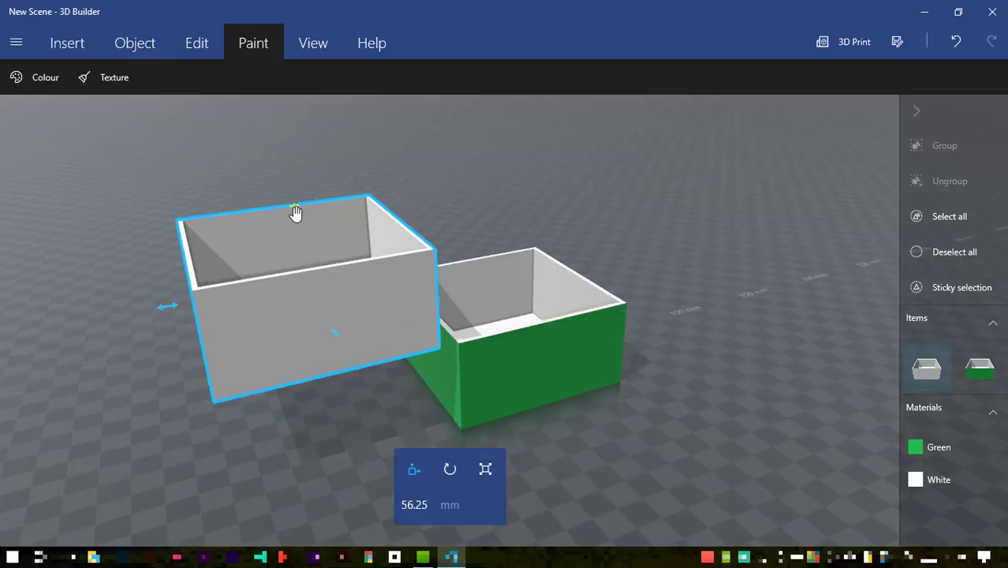
{"action": "left_click_drag", "start_coordinate": [297, 219], "coordinate": [307, 306]}
{"action": "mouse_move", "coordinate": [652, 472]}
{"action": "right_mouse_down"}
{"action": "mouse_move", "coordinate": [681, 464]}
{"action": "mouse_move", "coordinate": [597, 436]}
{"action": "mouse_move", "coordinate": [594, 416]}
{"action": "mouse_move", "coordinate": [713, 453]}
{"action": "mouse_move", "coordinate": [783, 512]}
{"action": "mouse_move", "coordinate": [659, 502]}
{"action": "mouse_move", "coordinate": [644, 490]}
{"action": "right_mouse_up"}
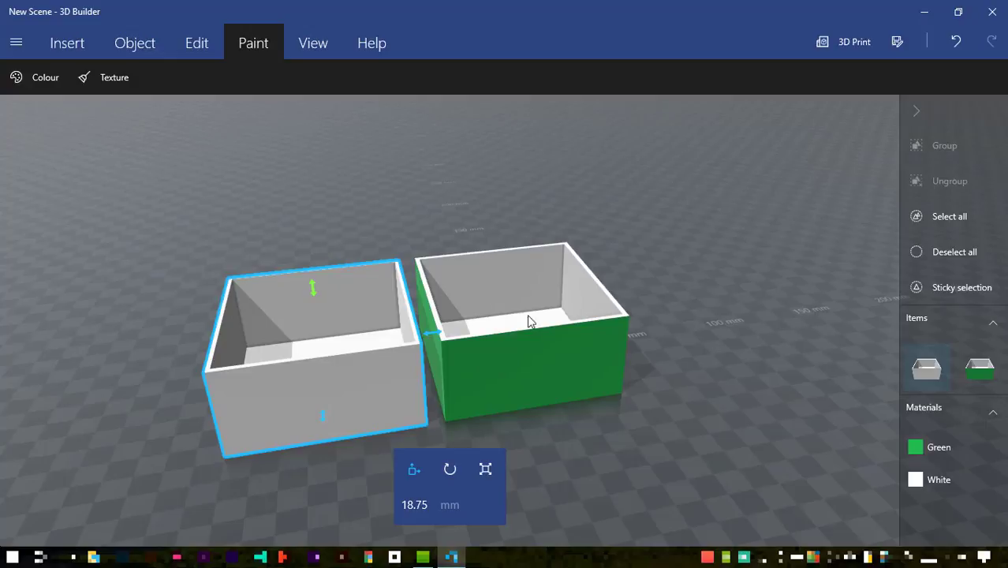
{"action": "right_click_drag", "start_coordinate": [687, 436], "coordinate": [543, 446]}
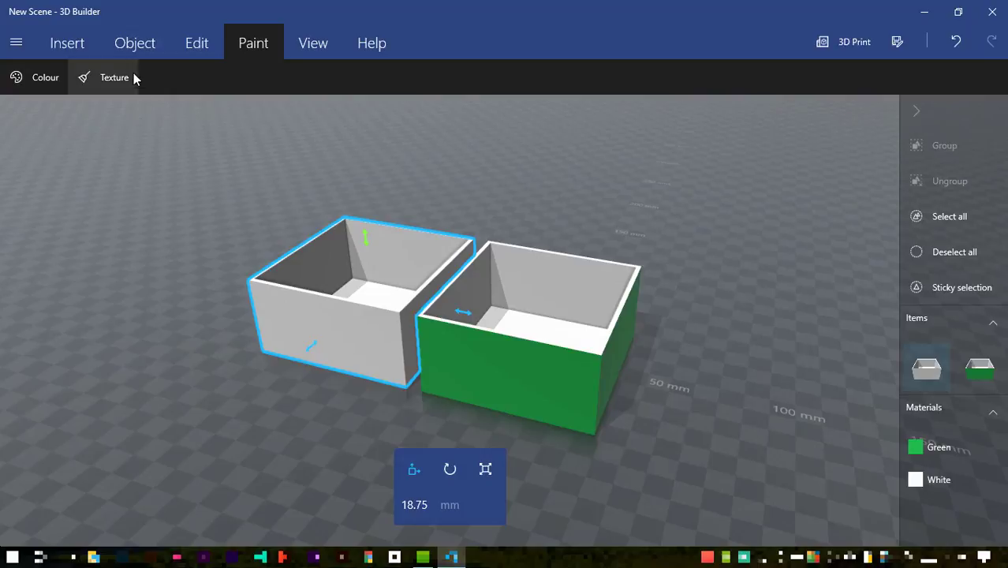
Insert a cube inside the green half and stretch its width to 71 mm
{"action": "left_click", "coordinate": [127, 46]}
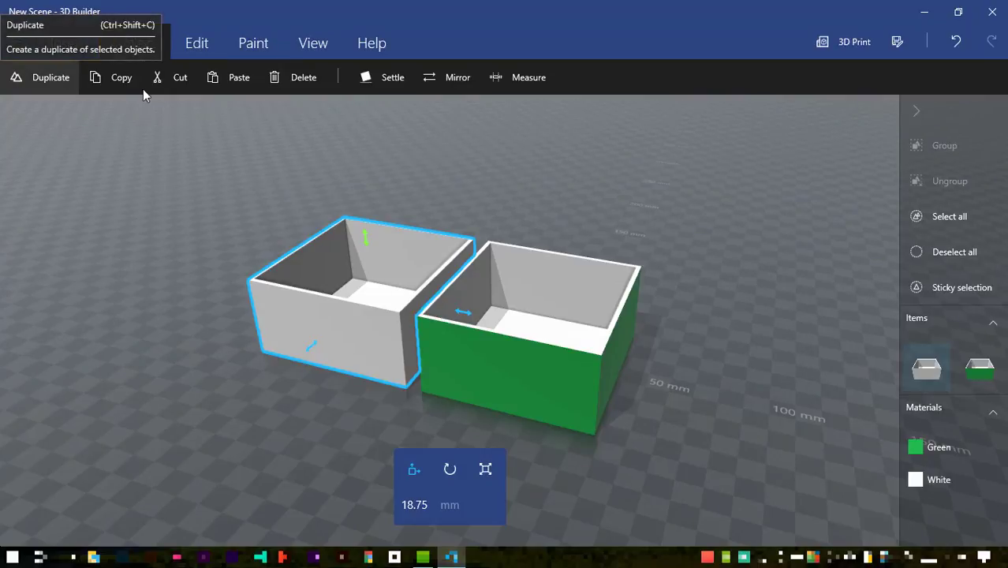
{"action": "left_click", "coordinate": [63, 44]}
{"action": "left_click", "coordinate": [99, 79]}
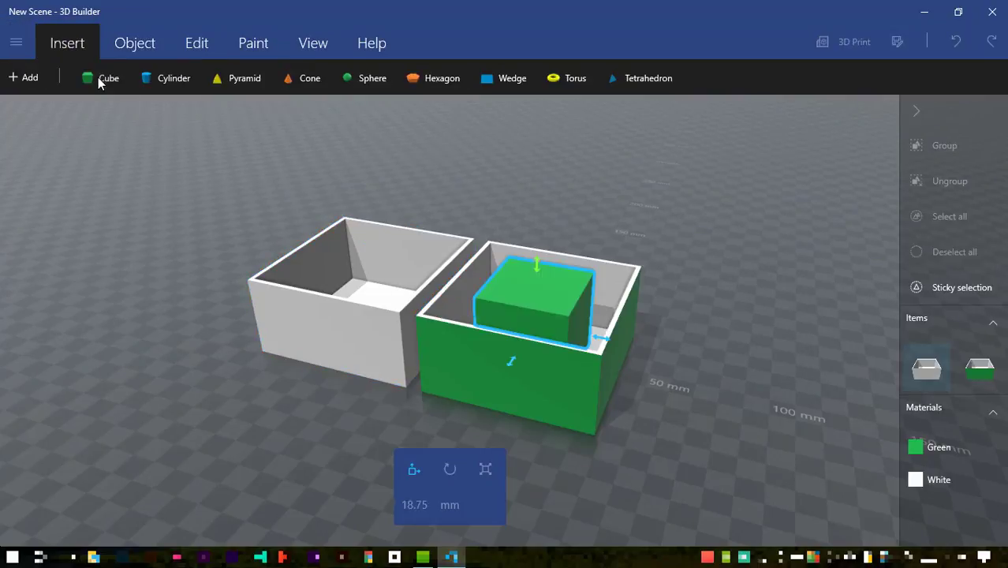
{"action": "left_click", "coordinate": [484, 468]}
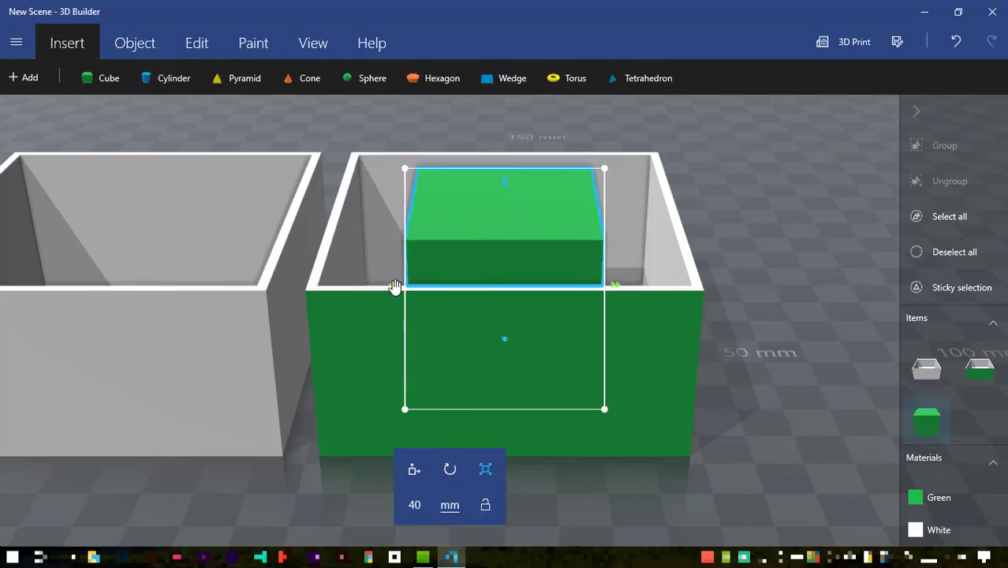
{"action": "left_click_drag", "start_coordinate": [396, 289], "coordinate": [327, 284]}
{"action": "left_click_drag", "start_coordinate": [612, 291], "coordinate": [682, 293]}
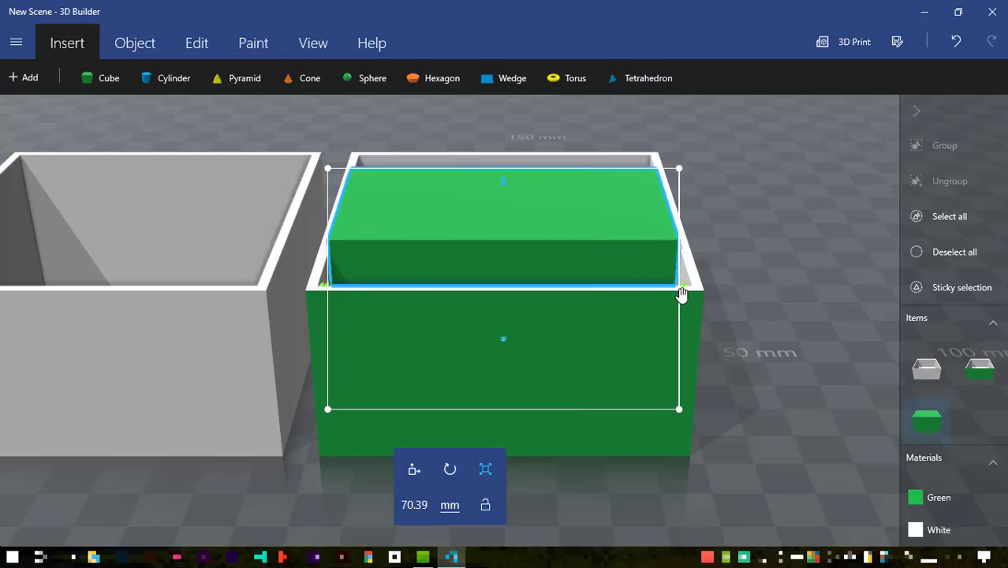
{"action": "left_click", "coordinate": [416, 505]}
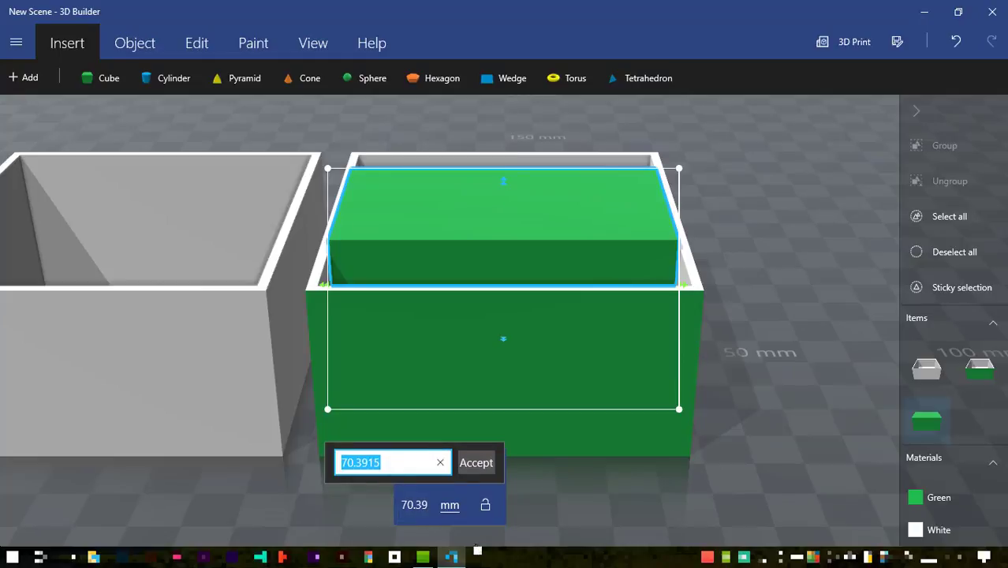
{"action": "type", "text": "71"}
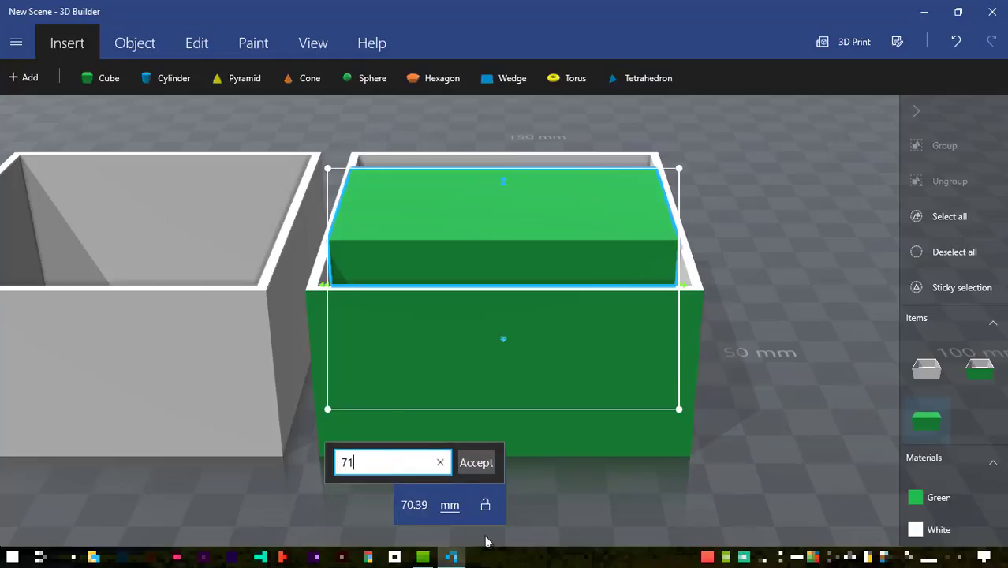
{"action": "left_click", "coordinate": [476, 462]}
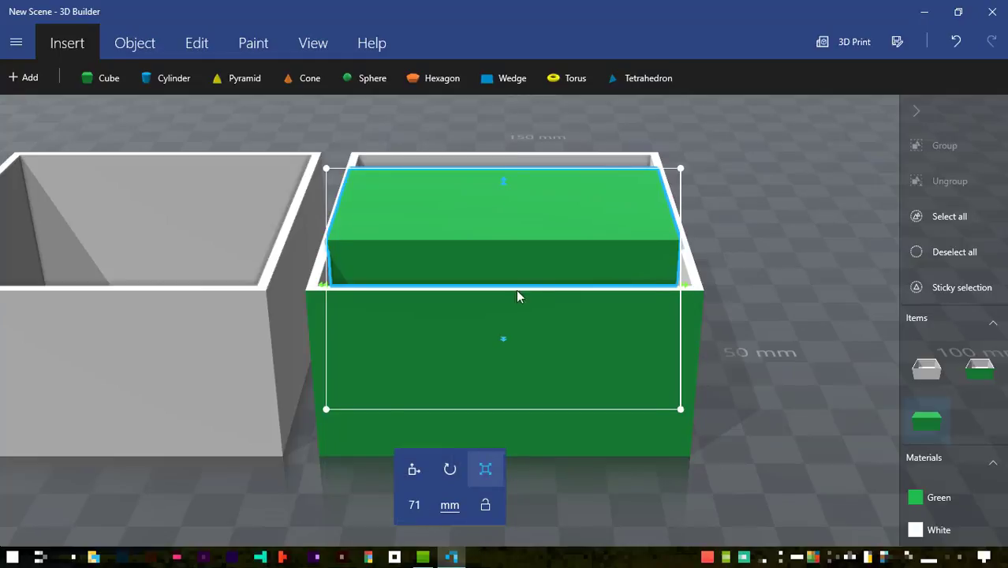
Set the inserted cube's depth to 71 mm
{"action": "left_click", "coordinate": [503, 339]}
{"action": "left_click", "coordinate": [413, 507]}
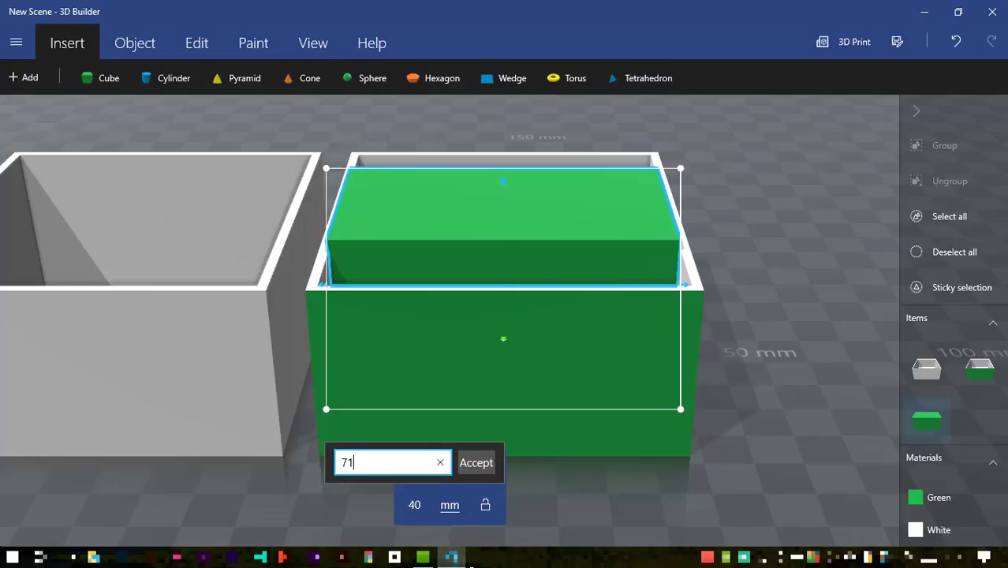
{"action": "left_click", "coordinate": [475, 462]}
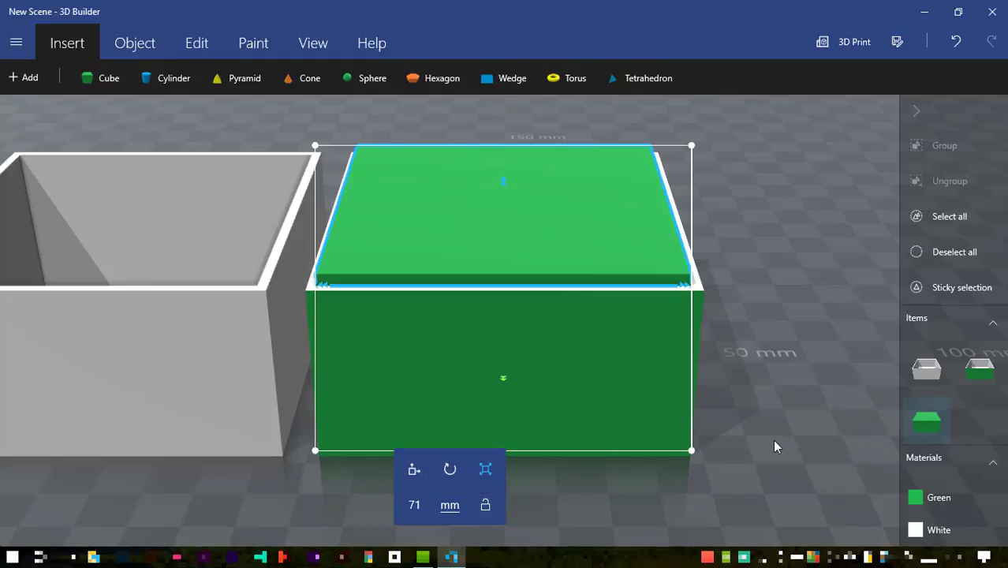
Raise the inserted block above the green half's rim and set its height to 45 mm
{"action": "left_click_drag", "start_coordinate": [772, 439], "coordinate": [478, 428]}
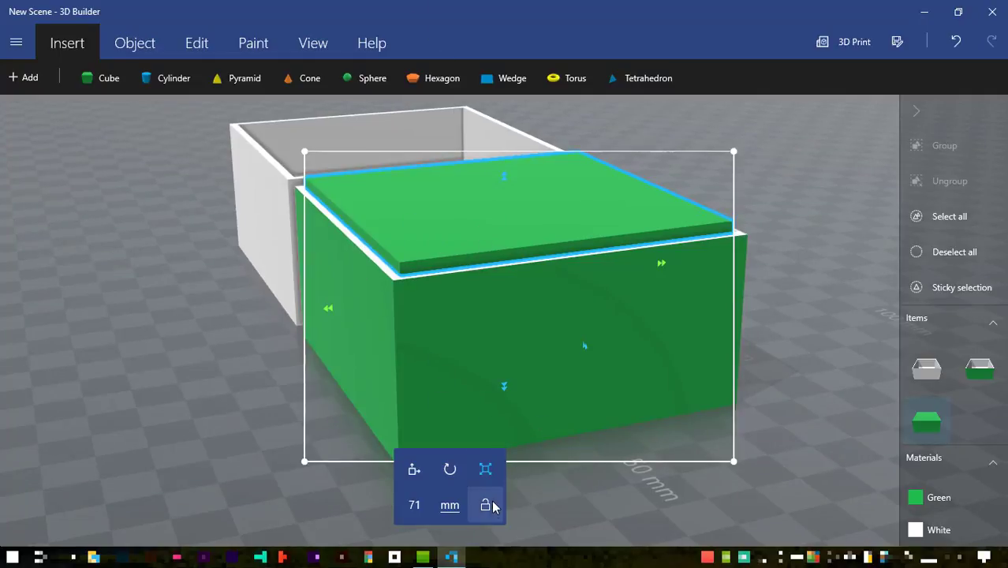
{"action": "left_click", "coordinate": [504, 177]}
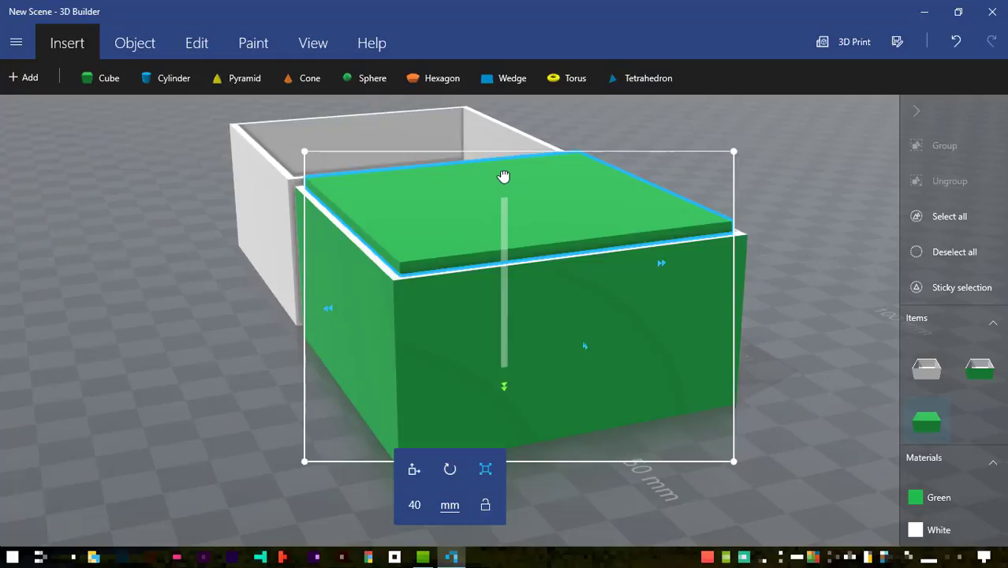
{"action": "left_click_drag", "start_coordinate": [504, 176], "coordinate": [498, 157]}
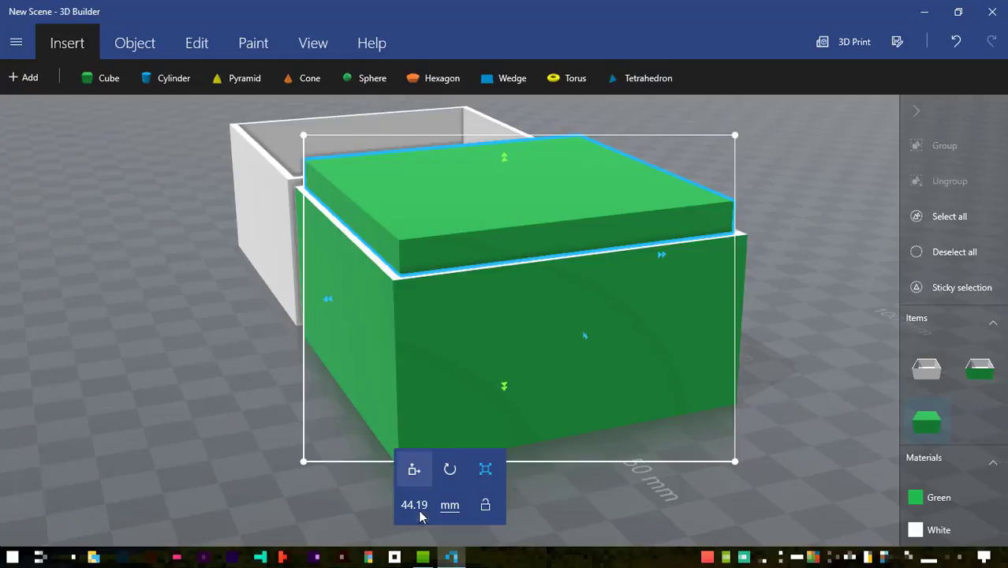
{"action": "left_click", "coordinate": [411, 507]}
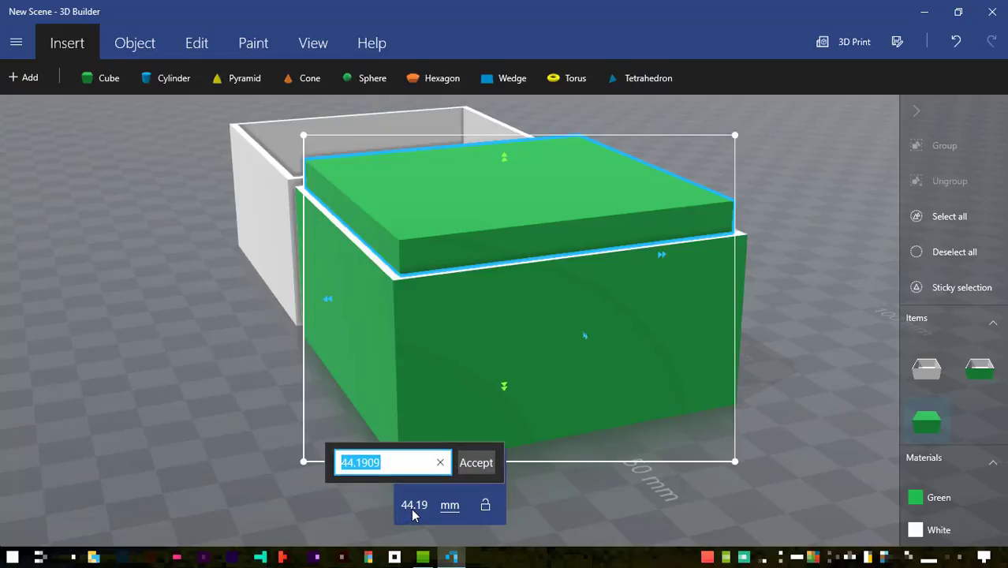
{"action": "type", "text": "45"}
{"action": "left_click", "coordinate": [473, 463]}
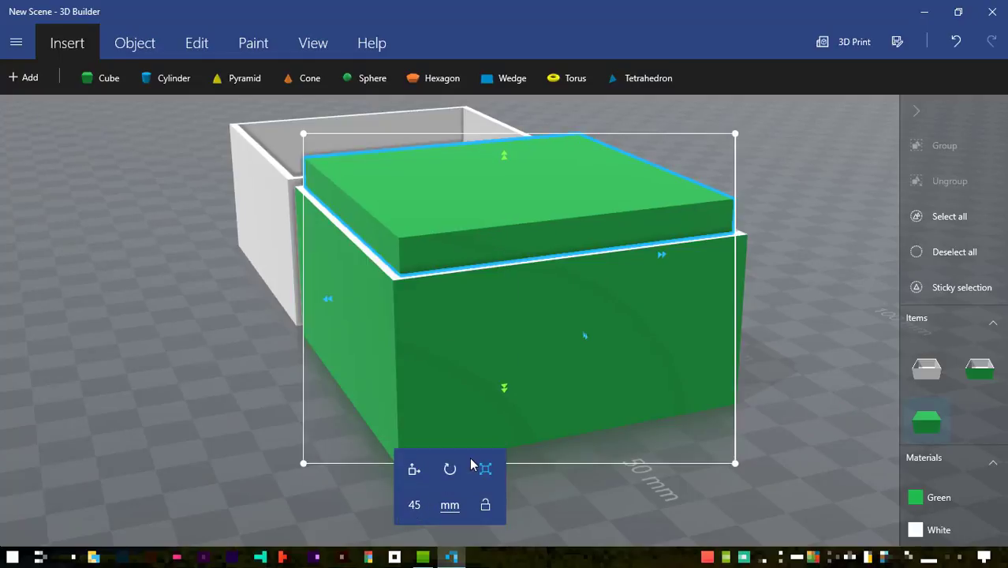
Colour the inserted block yellow at full coverage
{"action": "left_click_drag", "start_coordinate": [278, 423], "coordinate": [323, 418]}
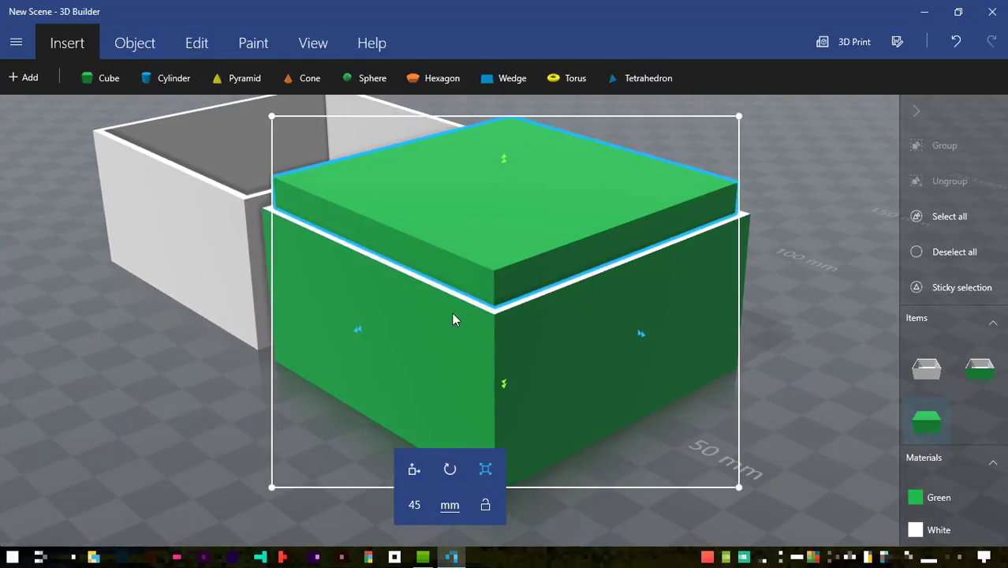
{"action": "left_click", "coordinate": [252, 45]}
{"action": "left_click", "coordinate": [35, 78]}
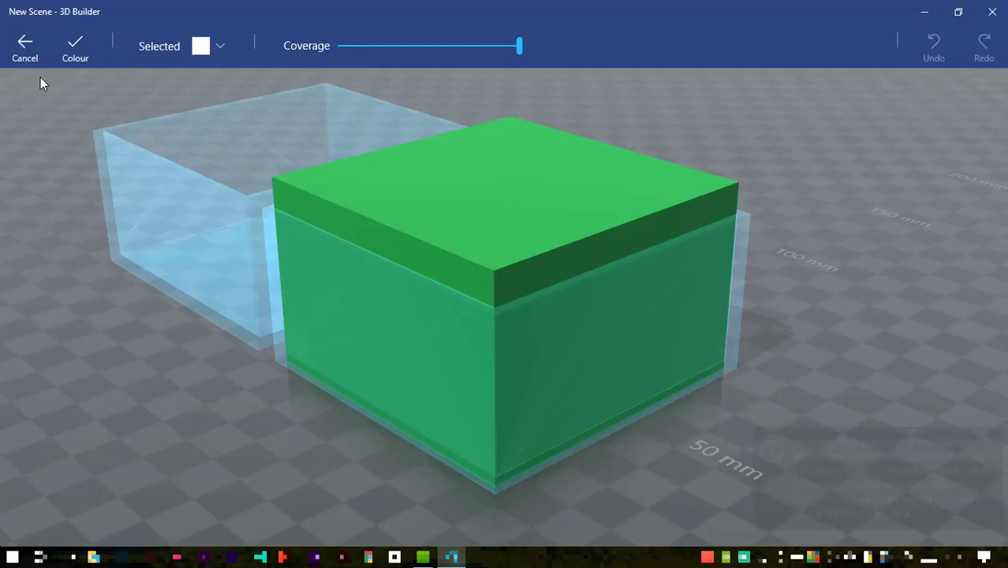
{"action": "left_click", "coordinate": [226, 53]}
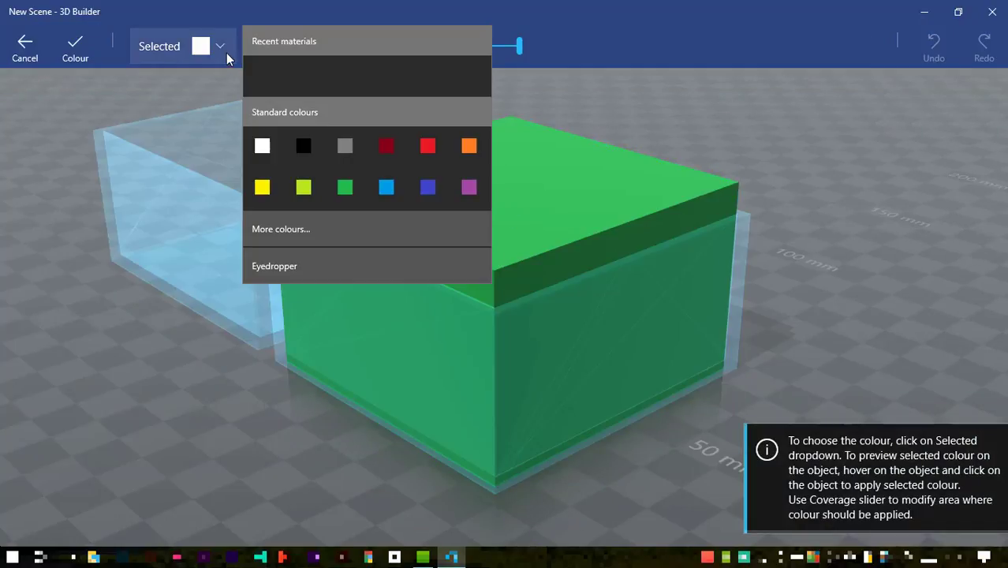
{"action": "left_click", "coordinate": [264, 191]}
{"action": "left_click", "coordinate": [75, 47]}
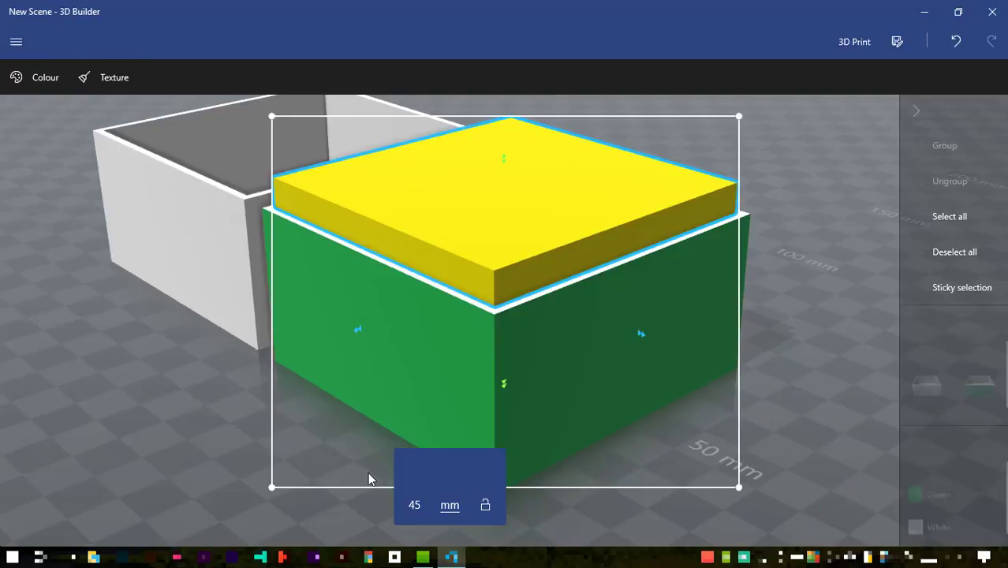
Duplicate the yellow block and colour the copy dark red at full coverage
{"action": "right_click_drag", "start_coordinate": [755, 401], "coordinate": [746, 381]}
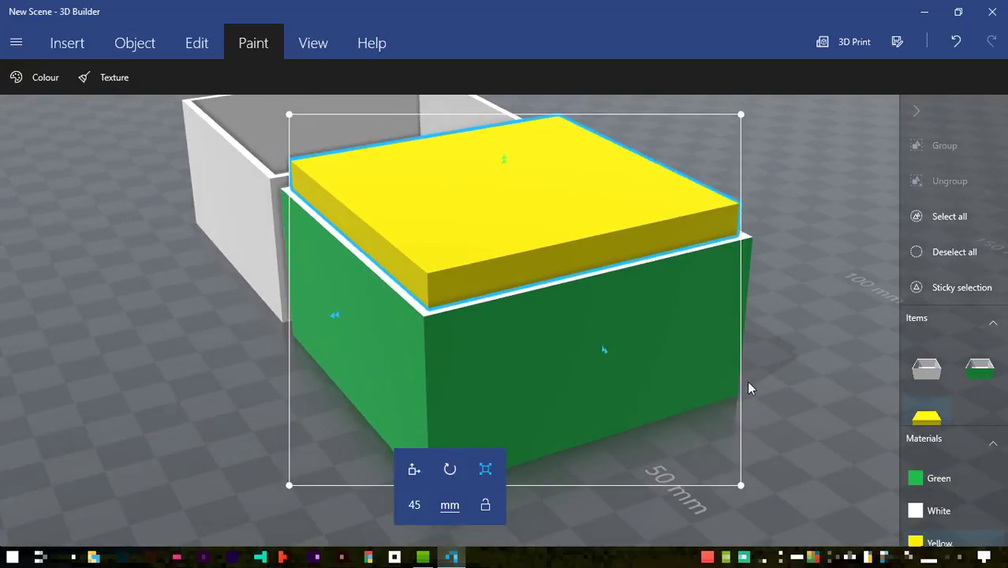
{"action": "left_click", "coordinate": [144, 51]}
{"action": "left_click", "coordinate": [51, 78]}
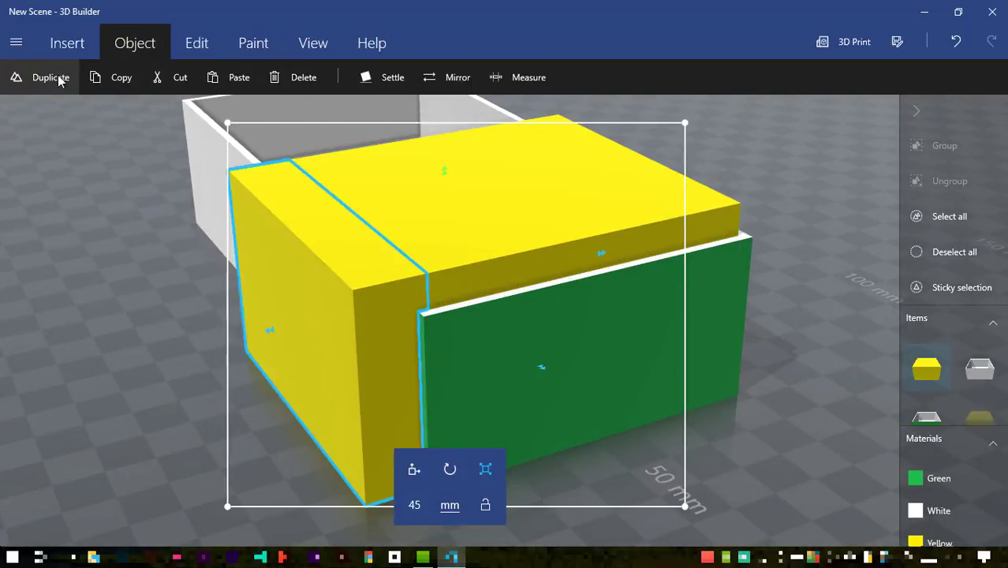
{"action": "left_click", "coordinate": [267, 44]}
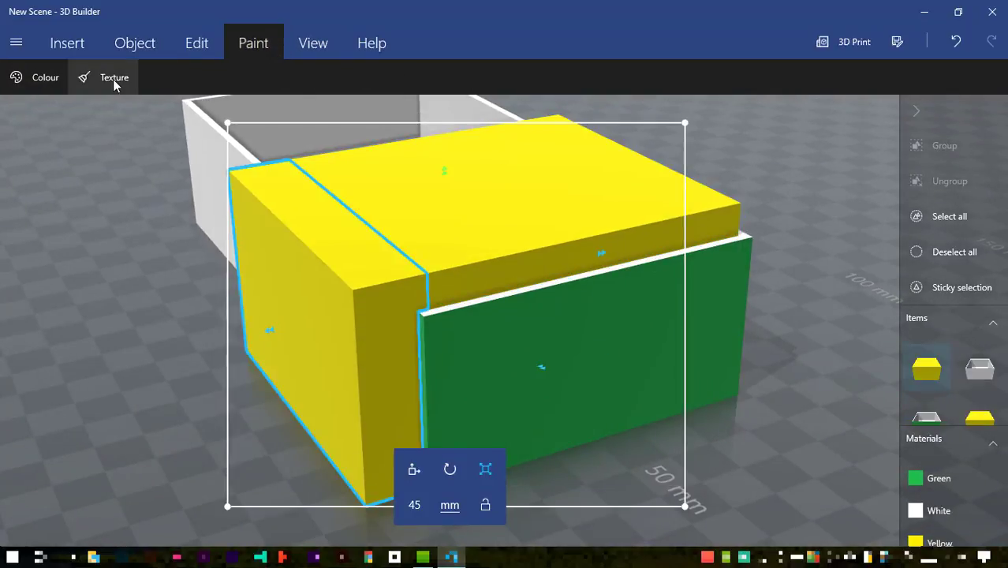
{"action": "left_click", "coordinate": [35, 78]}
{"action": "left_click", "coordinate": [224, 47]}
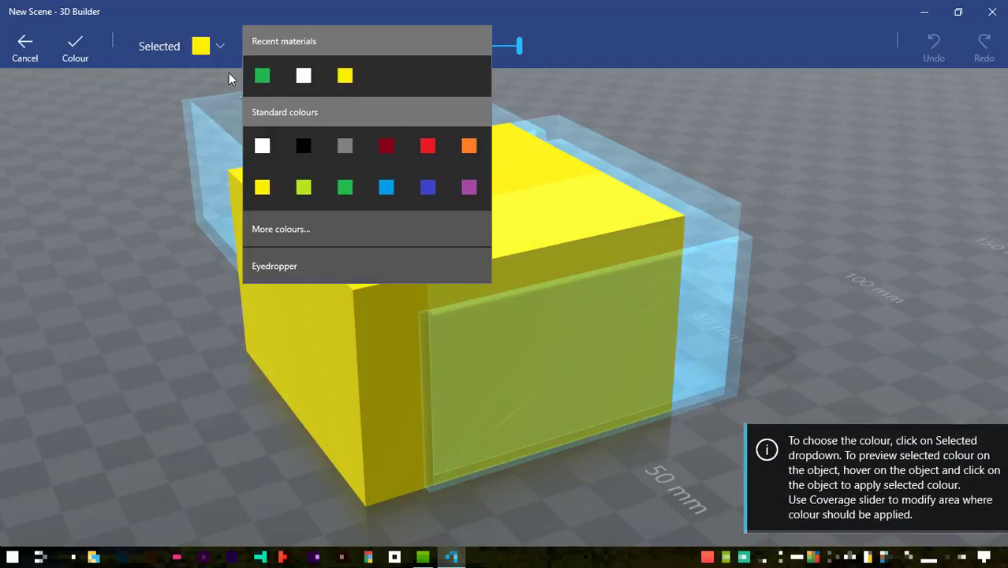
{"action": "left_click", "coordinate": [385, 146]}
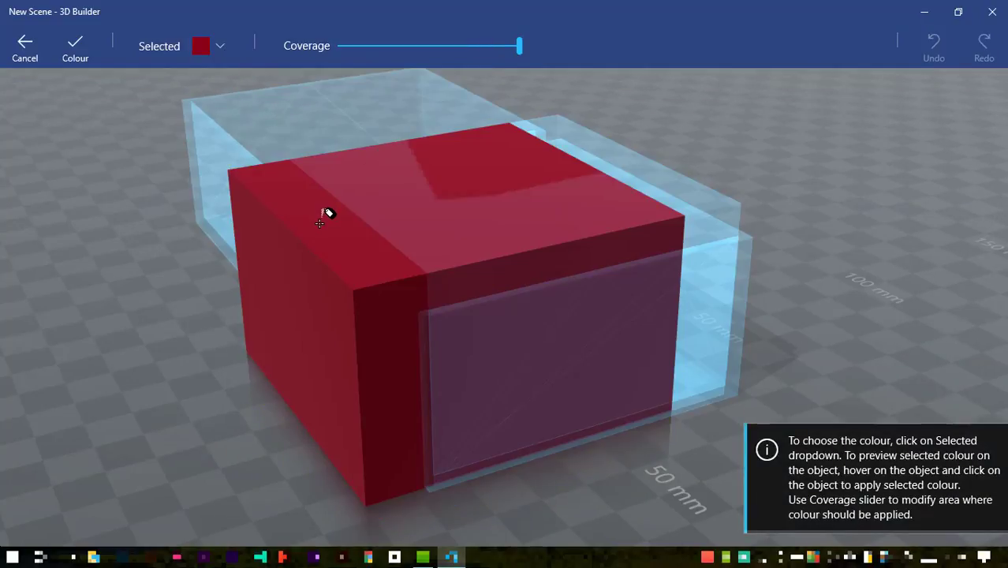
{"action": "left_click", "coordinate": [73, 49]}
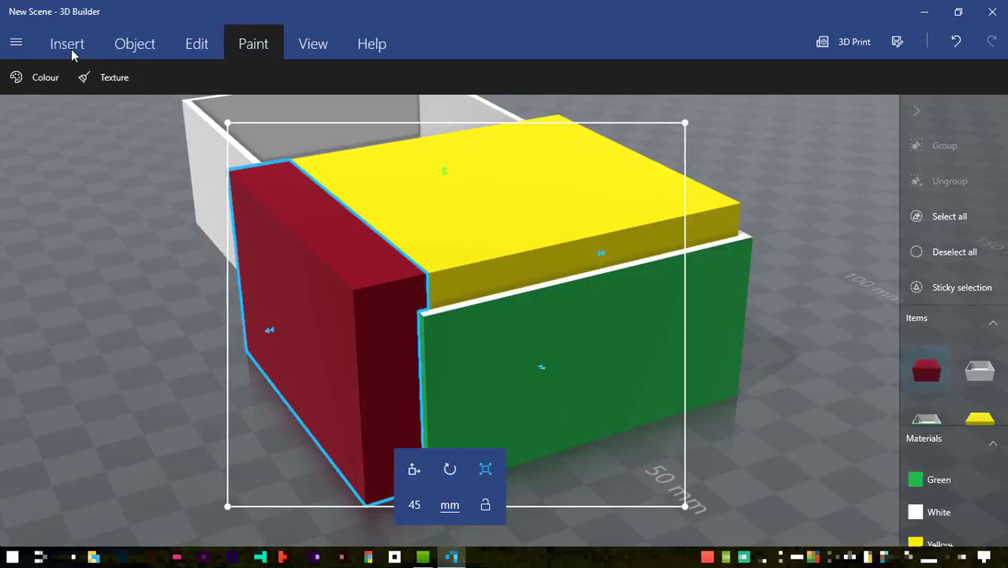
Move the dark red copy horizontally to 0 mm so it coincides with the yellow block
{"action": "left_click", "coordinate": [412, 472]}
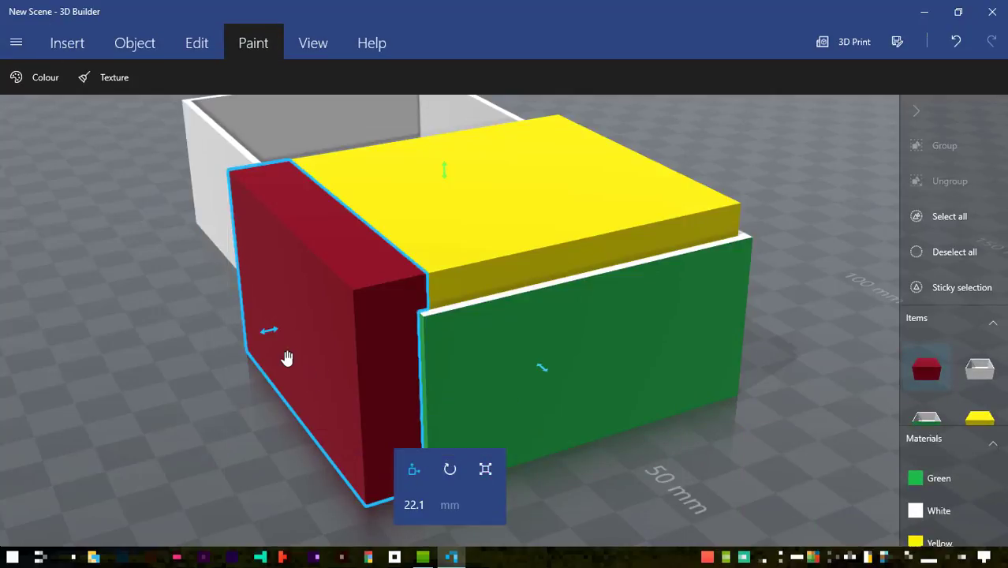
{"action": "left_click_drag", "start_coordinate": [268, 334], "coordinate": [333, 340]}
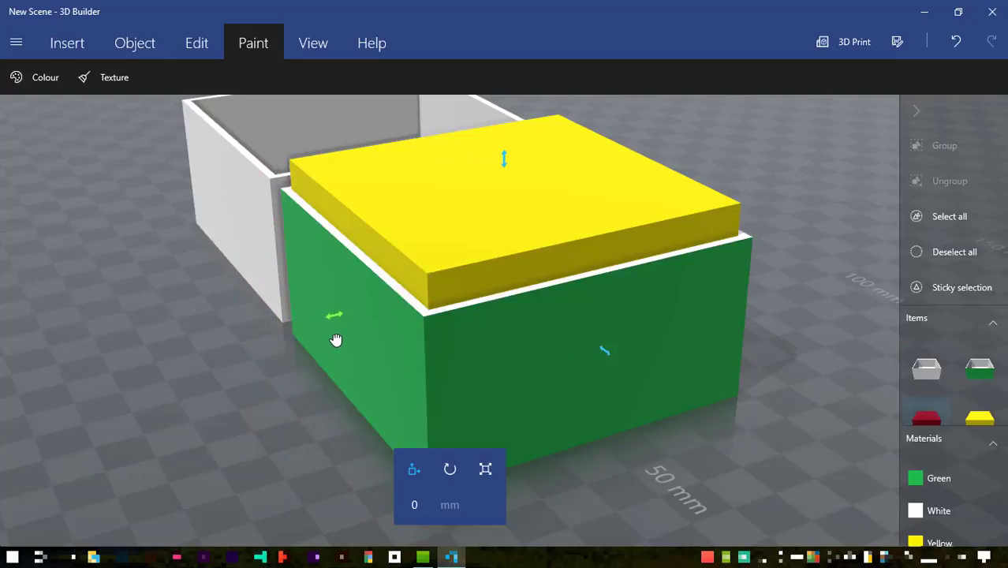
Lock the proportions and scale the dark red block to a width of 67 mm
{"action": "left_click", "coordinate": [485, 470]}
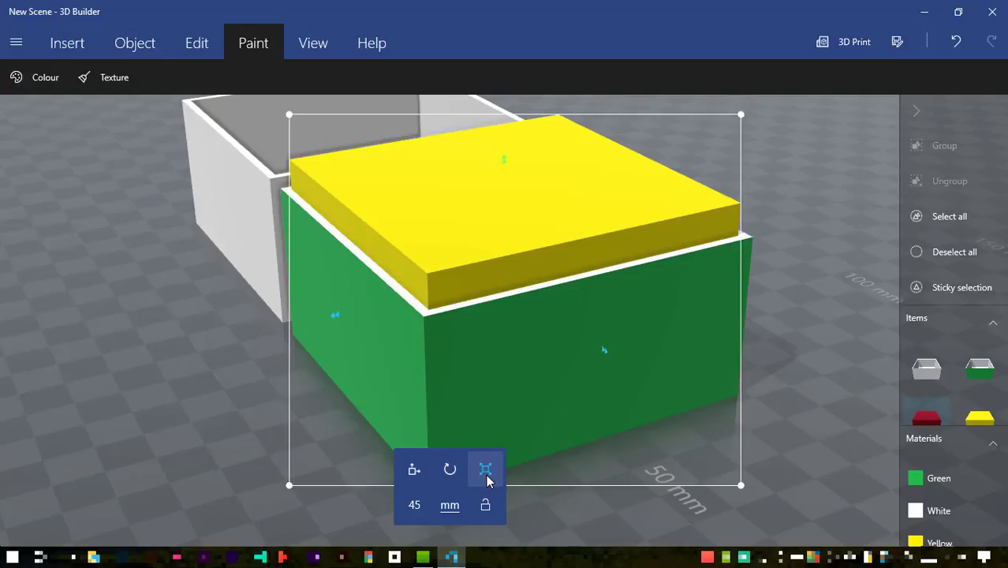
{"action": "left_click", "coordinate": [485, 508]}
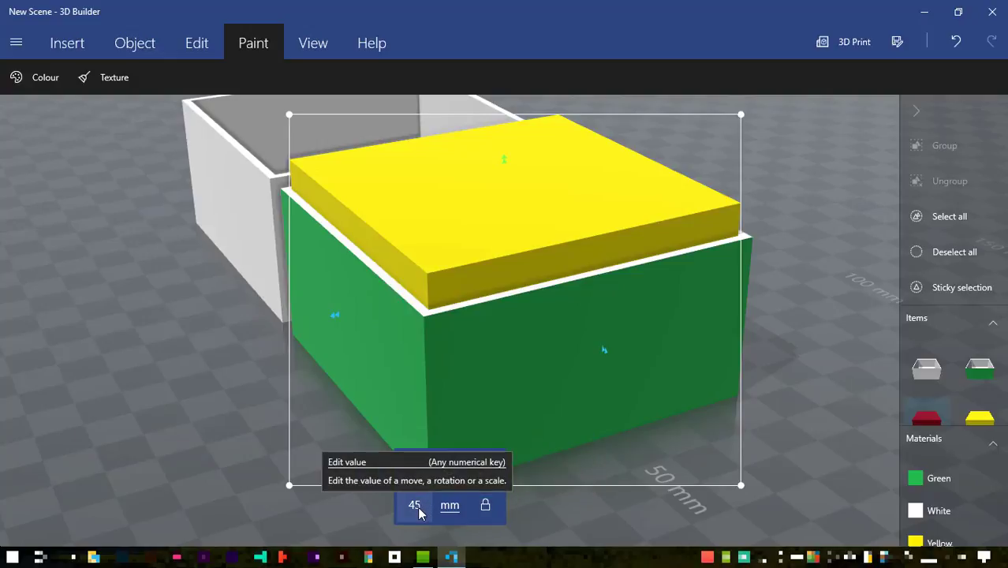
{"action": "left_click", "coordinate": [330, 320]}
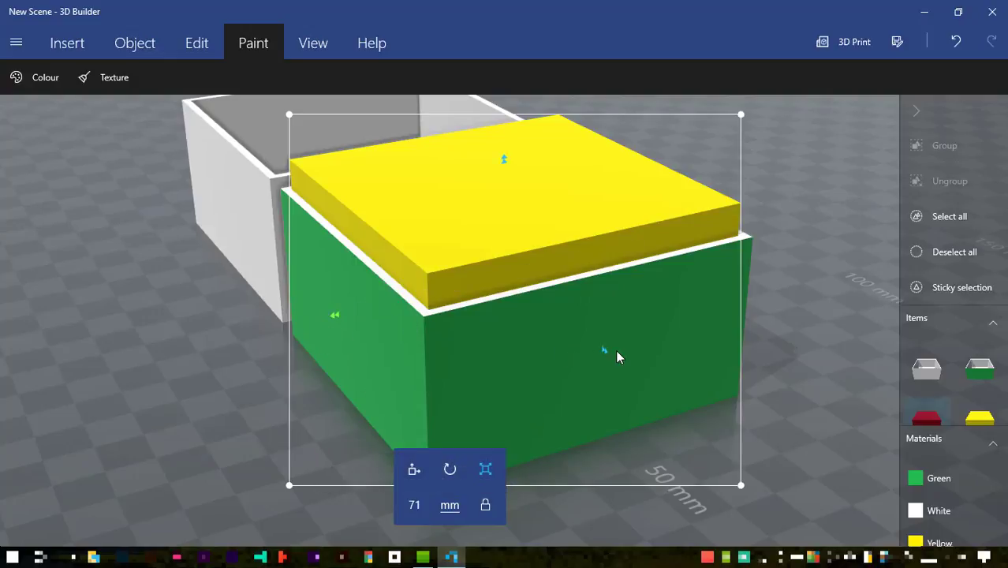
{"action": "left_click", "coordinate": [414, 509]}
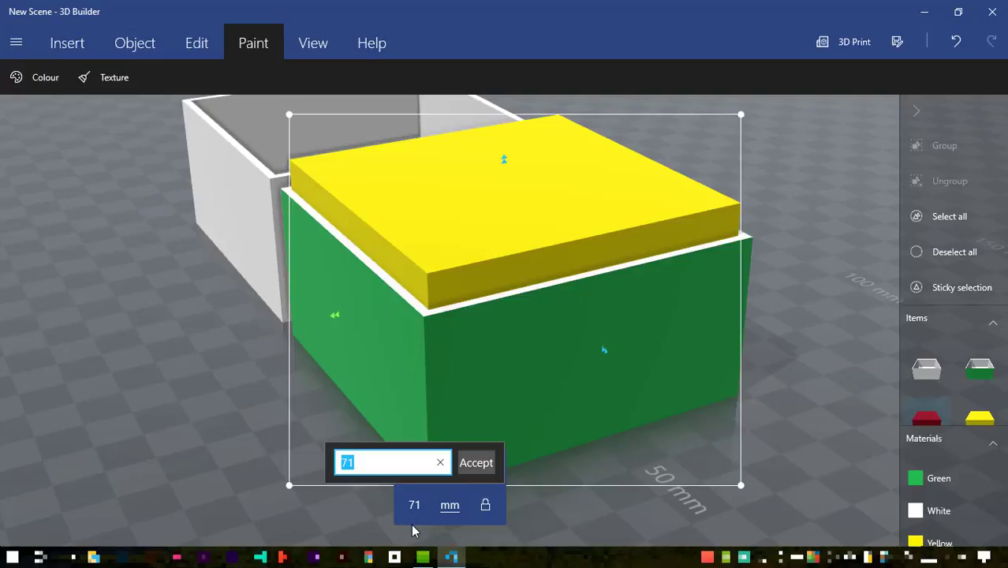
{"action": "type", "text": "67"}
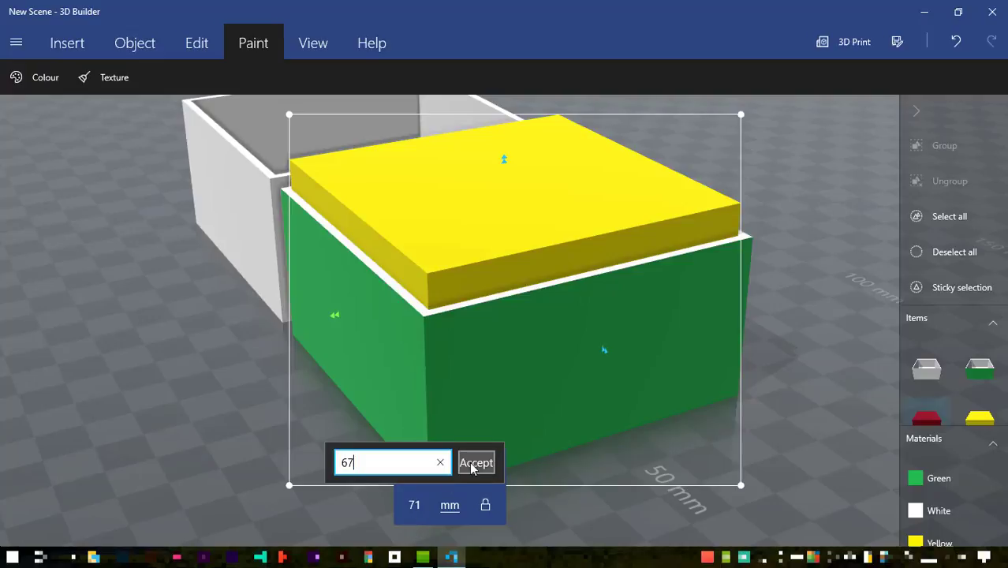
{"action": "left_click", "coordinate": [476, 463]}
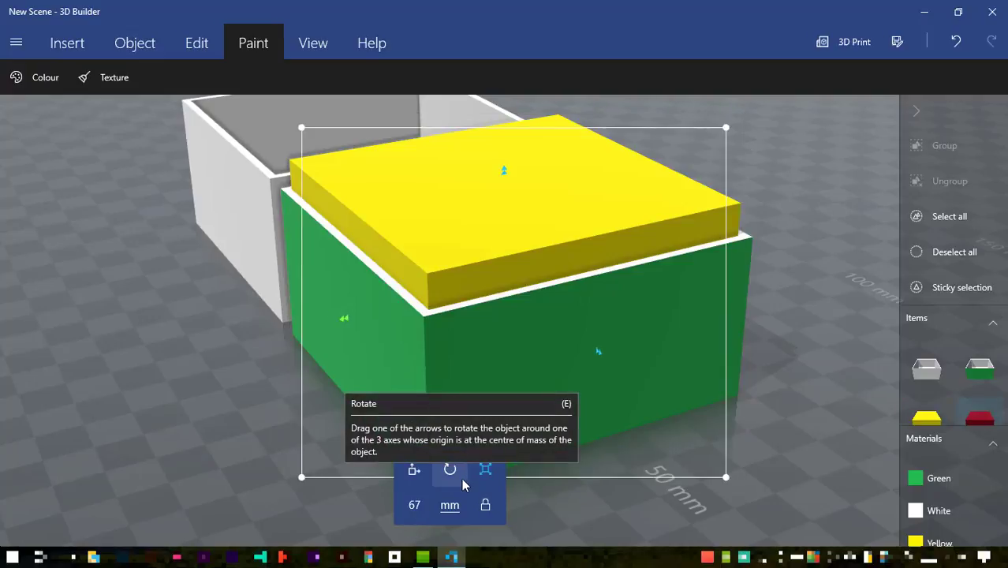
Turn on X-ray display and raise the dark red block inside the yellow one to a vertical position of 22.83 mm
{"action": "left_click", "coordinate": [300, 48]}
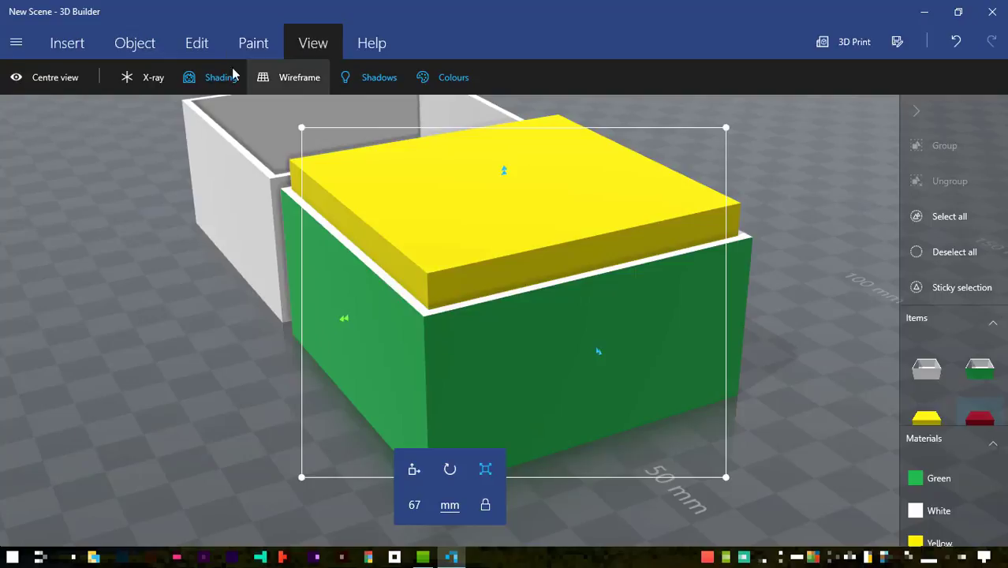
{"action": "left_click", "coordinate": [149, 78]}
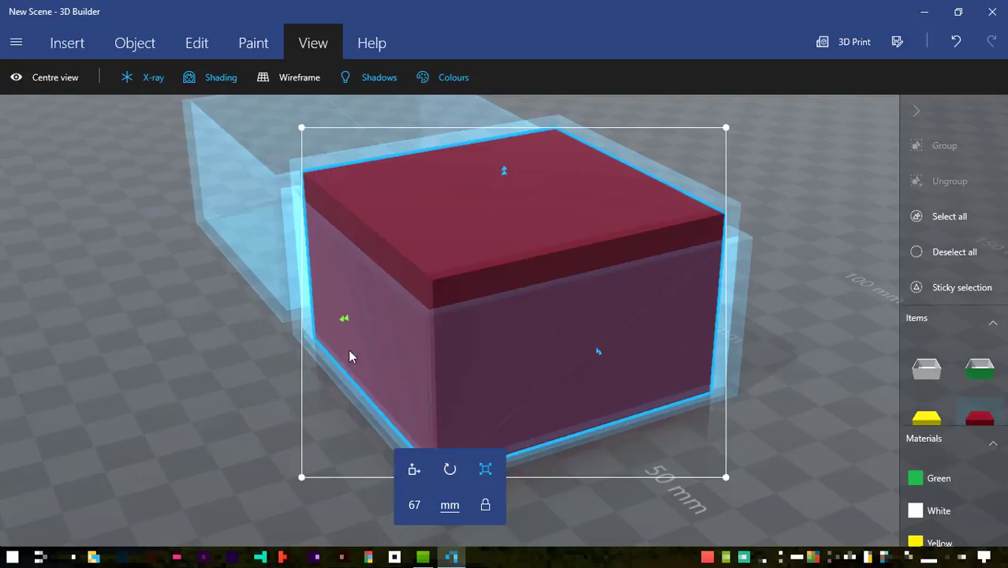
{"action": "right_click_drag", "start_coordinate": [808, 415], "coordinate": [601, 392]}
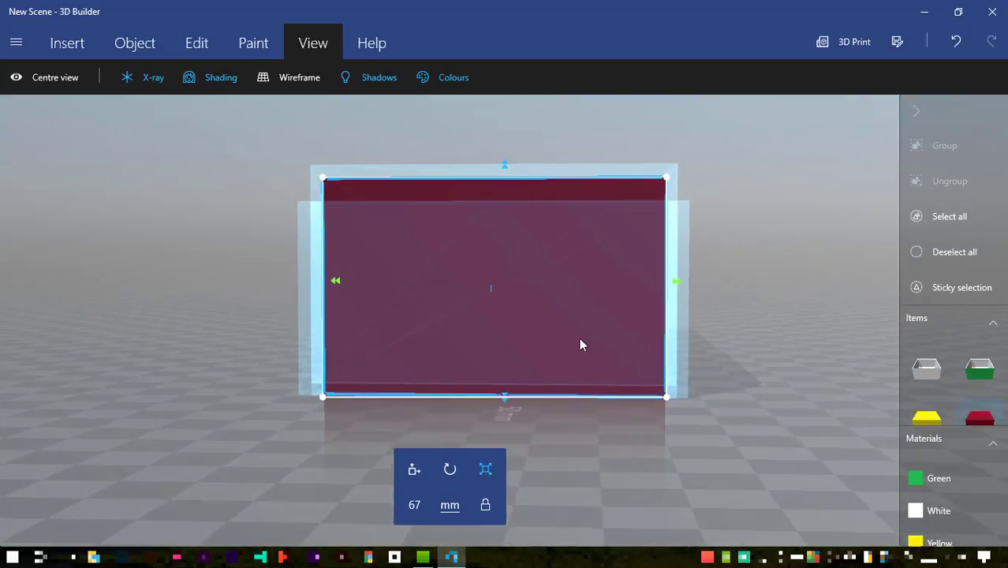
{"action": "left_click", "coordinate": [413, 470]}
{"action": "left_click_drag", "start_coordinate": [500, 168], "coordinate": [503, 166]}
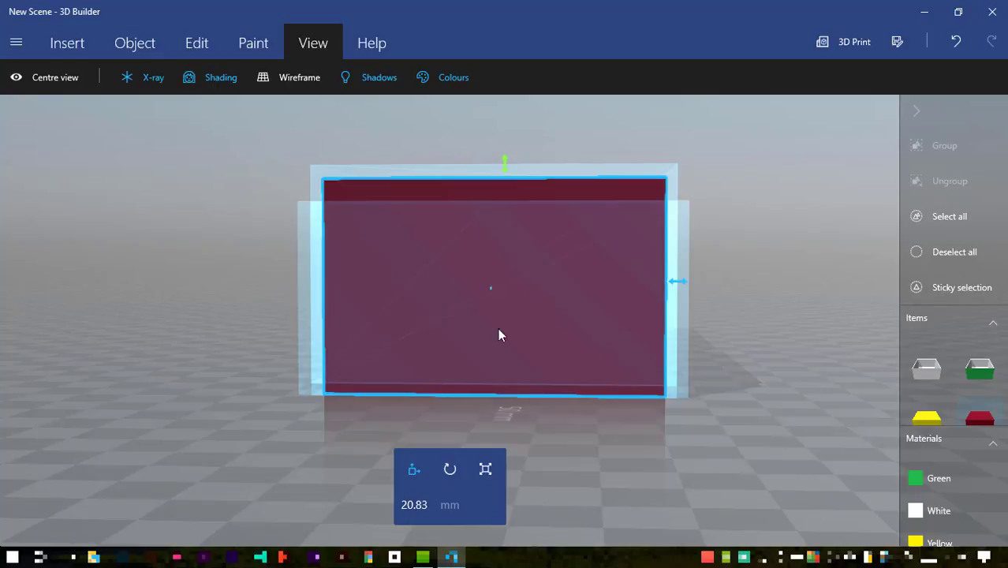
{"action": "left_click", "coordinate": [419, 508]}
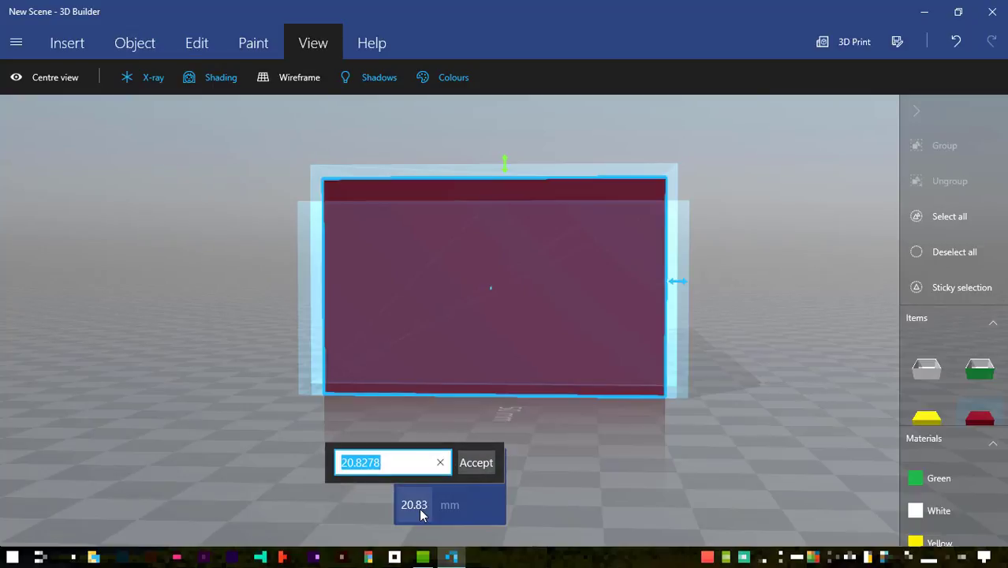
{"action": "type", "text": "22."}
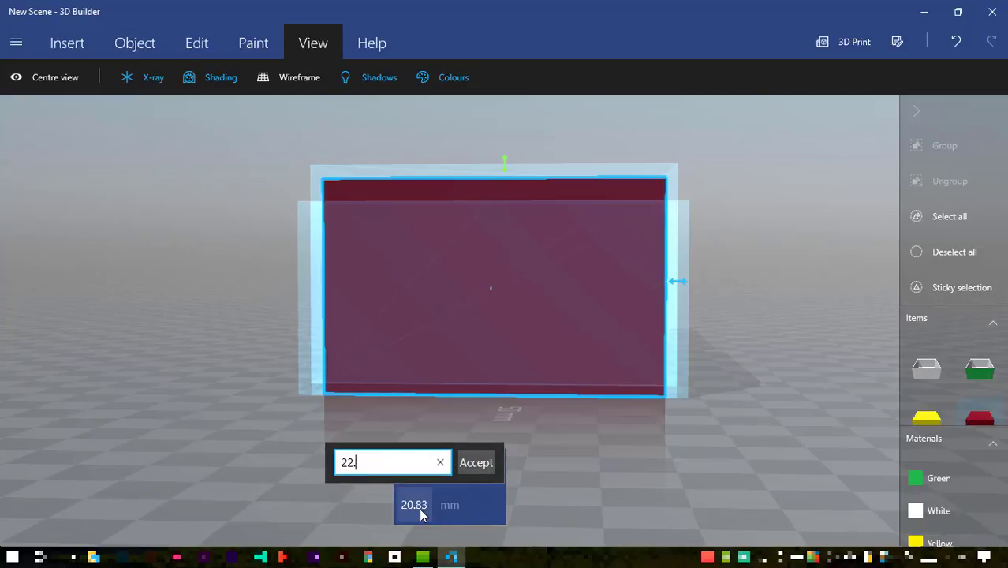
{"action": "type", "text": "83"}
{"action": "left_click", "coordinate": [481, 465]}
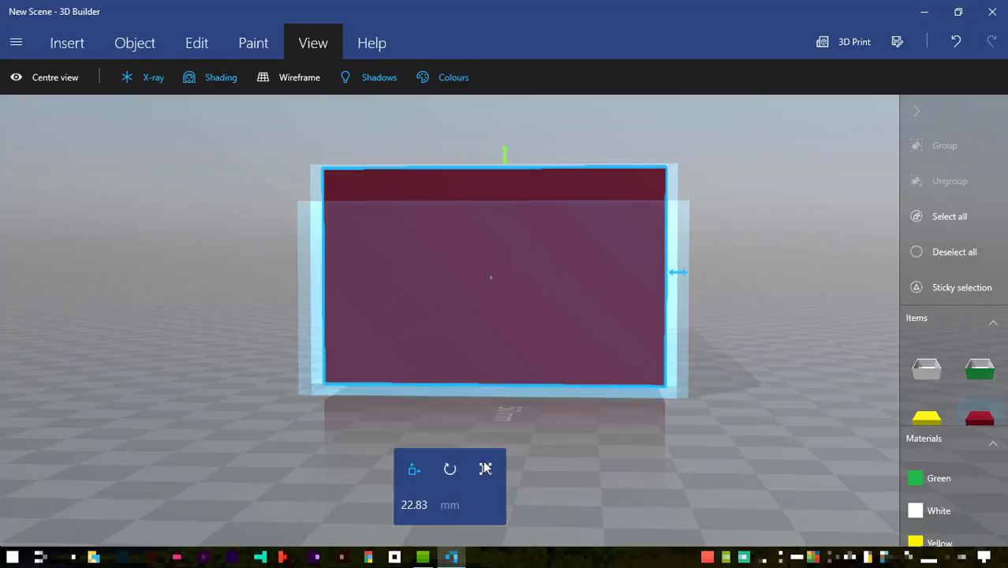
With proportions unlocked, stretch the dark red block upward past the yellow block to a height of about 55 mm
{"action": "right_click_drag", "start_coordinate": [659, 478], "coordinate": [807, 505]}
{"action": "left_click", "coordinate": [485, 472]}
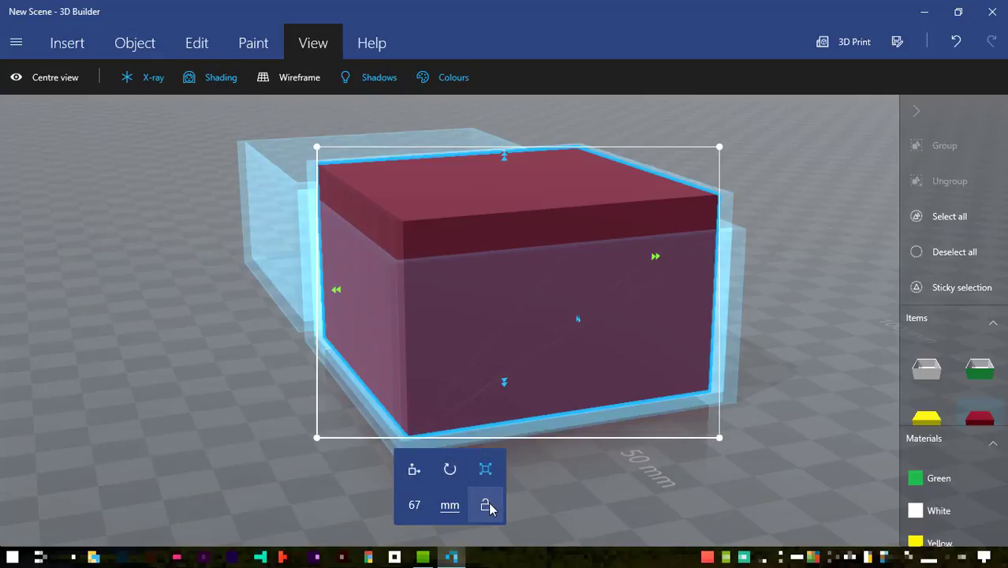
{"action": "left_click", "coordinate": [504, 159]}
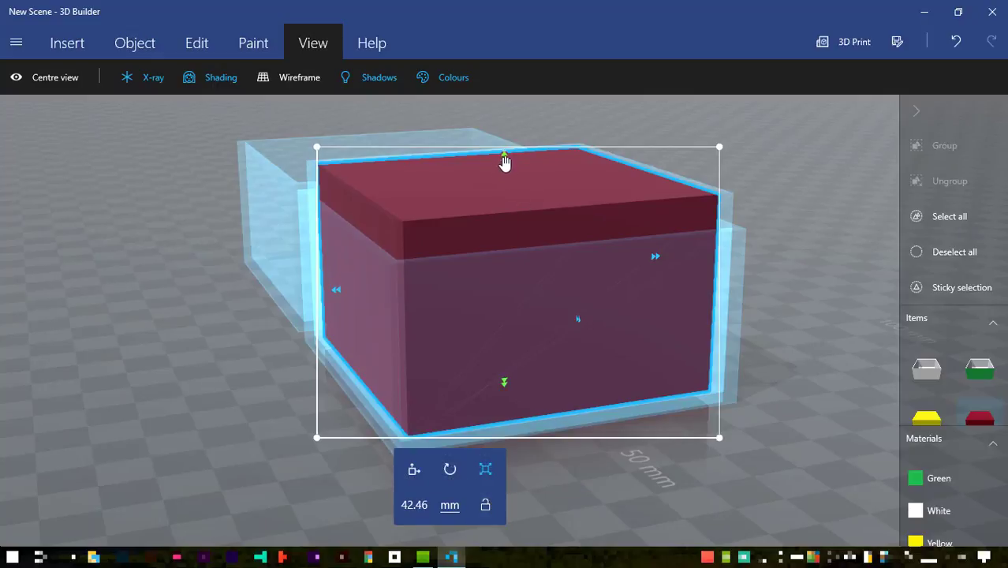
{"action": "left_click_drag", "start_coordinate": [505, 162], "coordinate": [505, 99]}
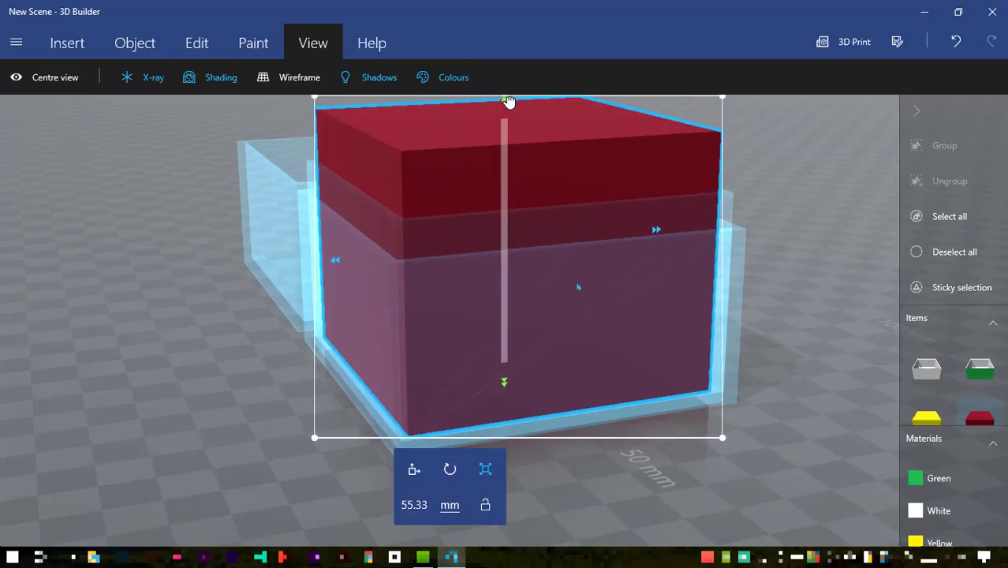
Subtract the dark red block from the yellow block and the green half to hollow them out
{"action": "left_click_drag", "start_coordinate": [189, 313], "coordinate": [382, 333]}
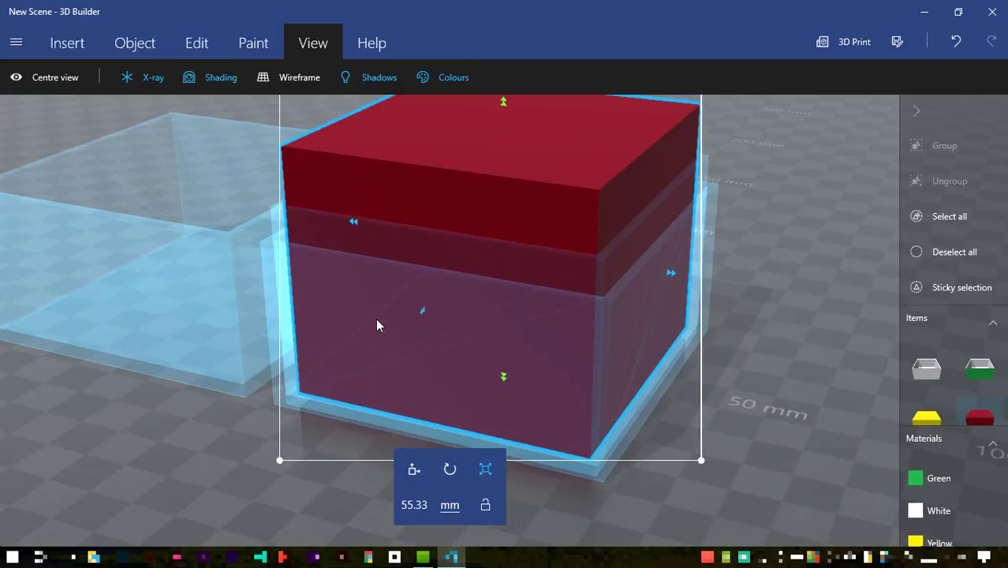
{"action": "left_click", "coordinate": [192, 45]}
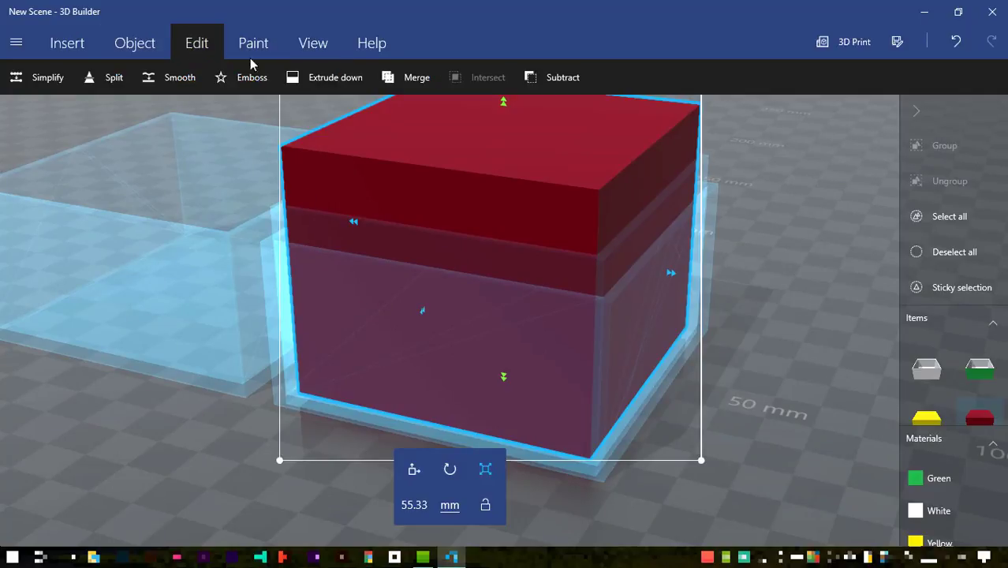
{"action": "left_click", "coordinate": [535, 82]}
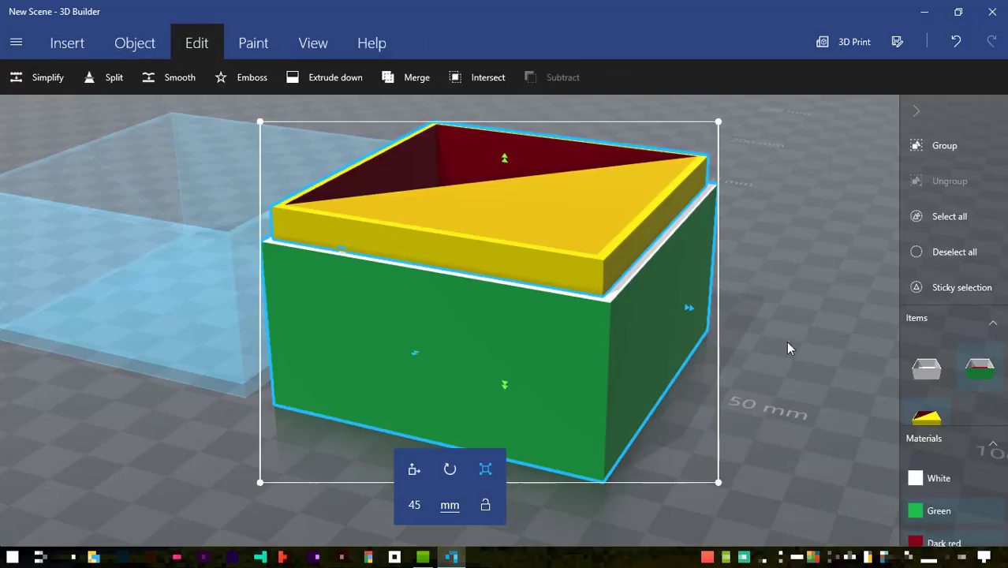
Merge the hollowed yellow block with the green half into one lipped part
{"action": "left_click_drag", "start_coordinate": [789, 348], "coordinate": [461, 299]}
{"action": "left_click", "coordinate": [411, 223]}
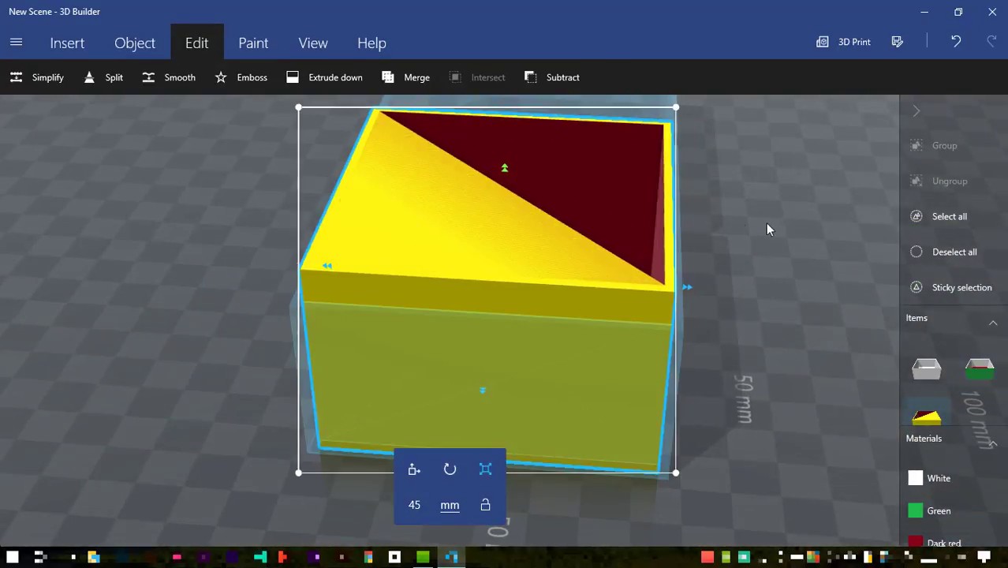
{"action": "left_click_drag", "start_coordinate": [765, 224], "coordinate": [984, 250]}
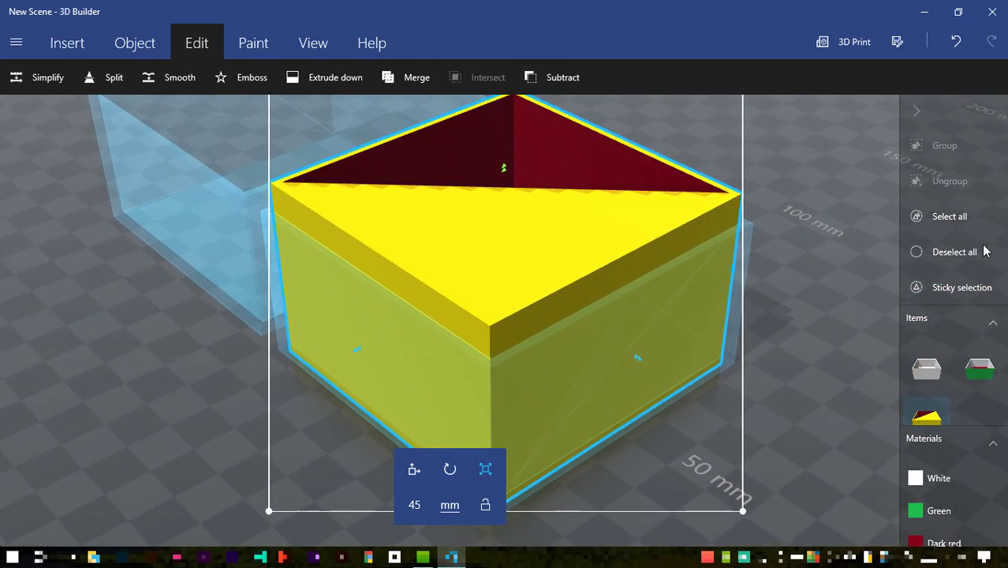
{"action": "left_click", "coordinate": [605, 347], "text": "ctrl"}
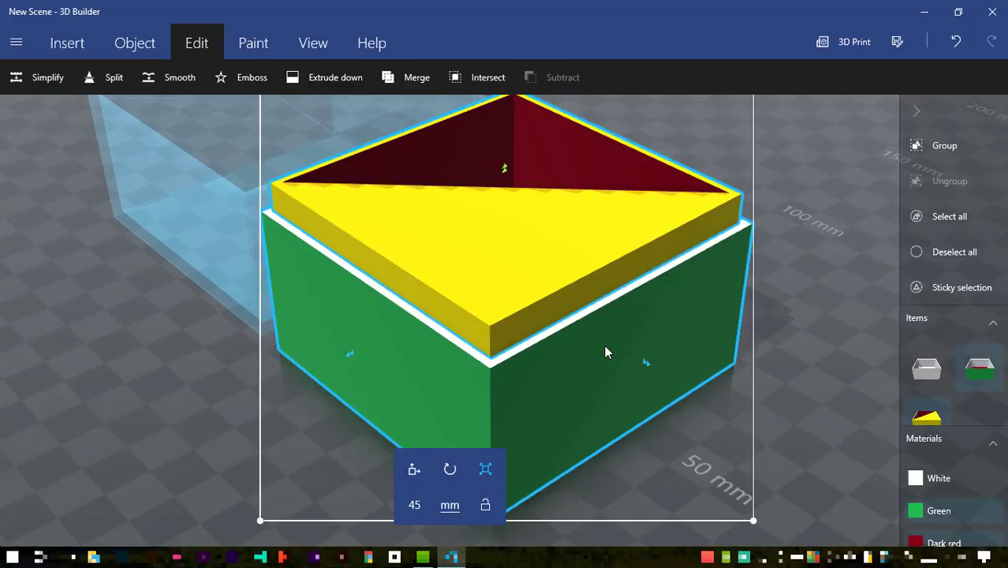
{"action": "left_click", "coordinate": [414, 77]}
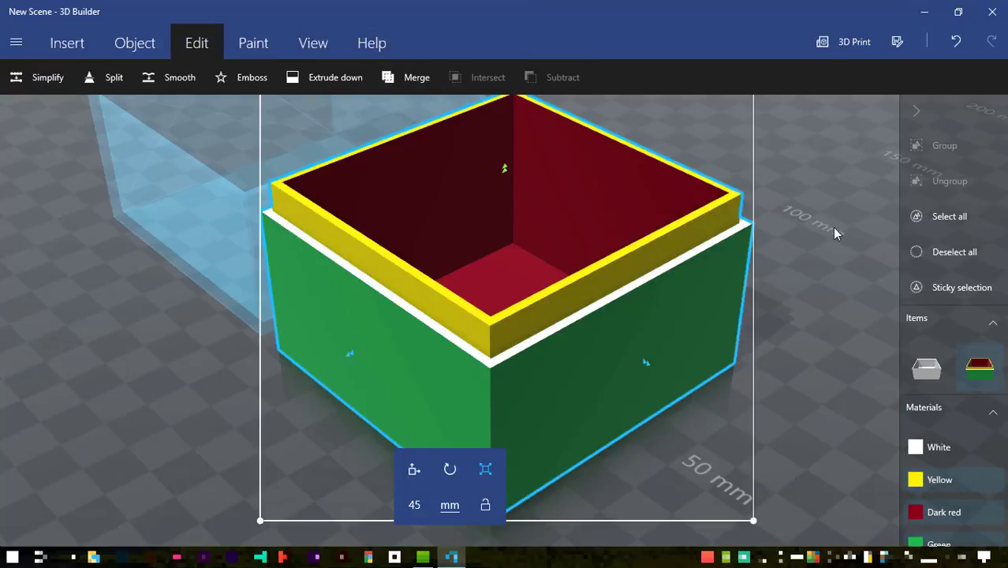
Turn off X-ray display and inspect the lipped green half beside the white half
{"action": "right_click_drag", "start_coordinate": [836, 227], "coordinate": [723, 209]}
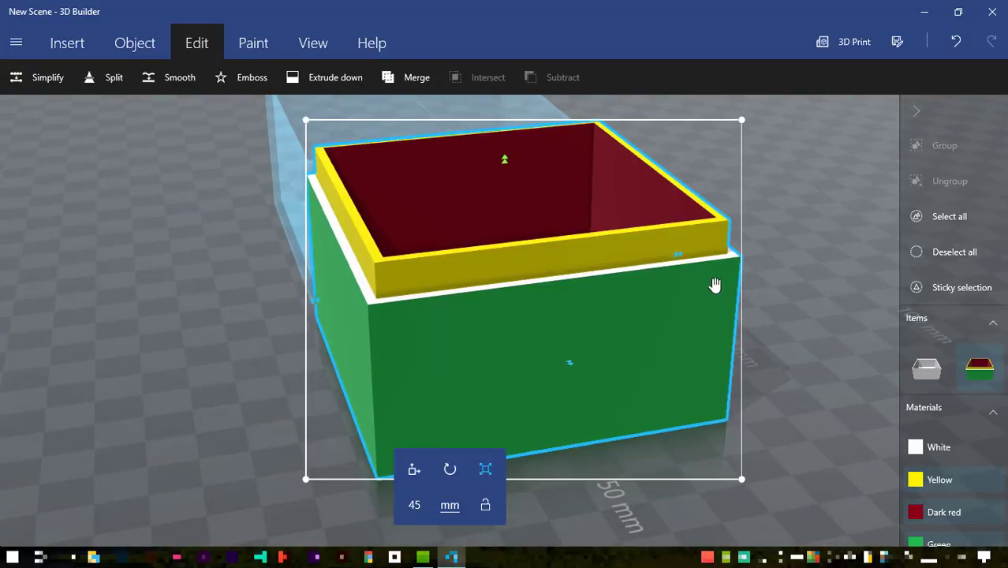
{"action": "right_click_drag", "start_coordinate": [164, 285], "coordinate": [371, 305]}
{"action": "left_click", "coordinate": [148, 51]}
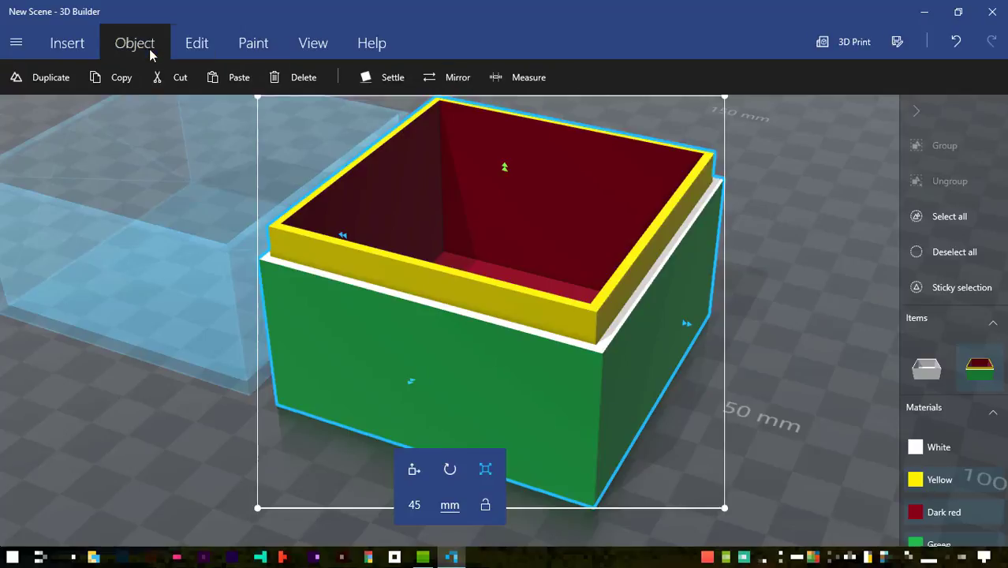
{"action": "left_click", "coordinate": [314, 47]}
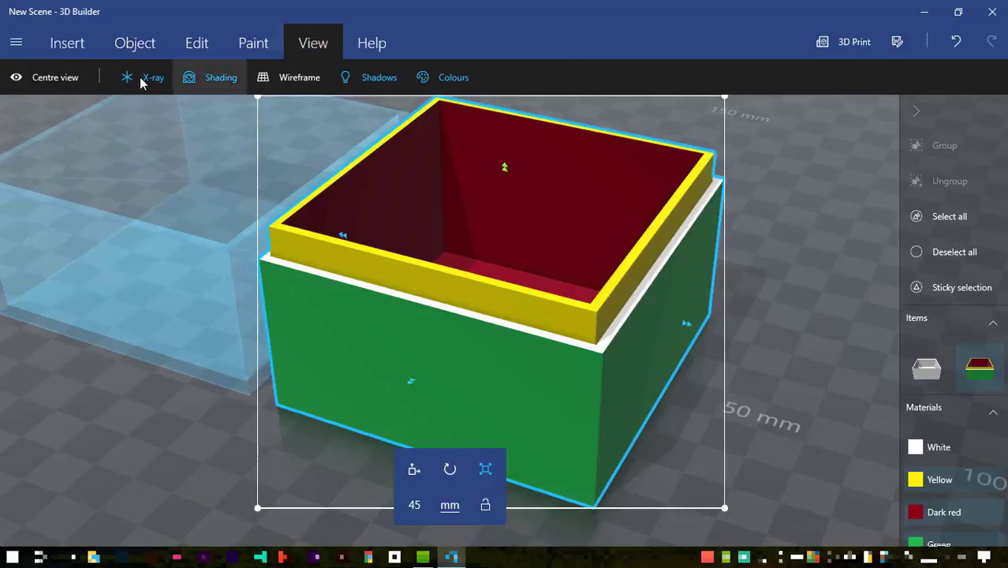
{"action": "left_click", "coordinate": [143, 79]}
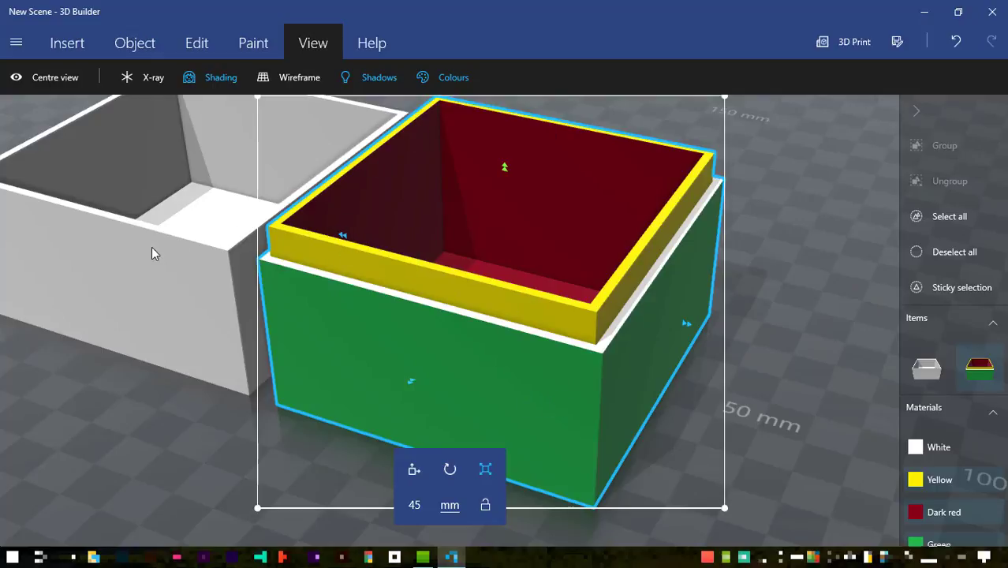
{"action": "scroll", "coordinate": [778, 401], "scroll_direction": "down", "scroll_amount": 4}
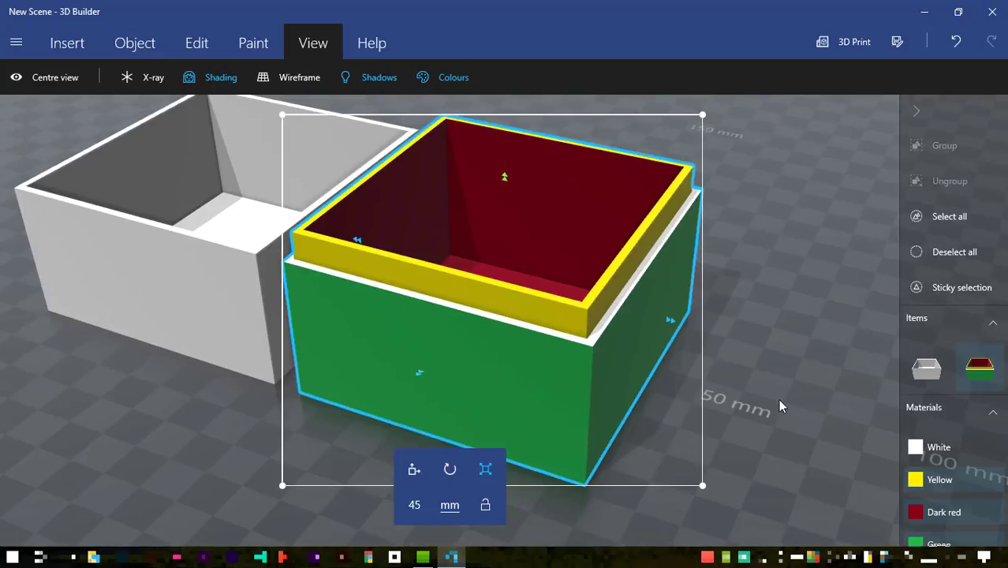
{"action": "middle_click_drag", "start_coordinate": [700, 415], "coordinate": [762, 411]}
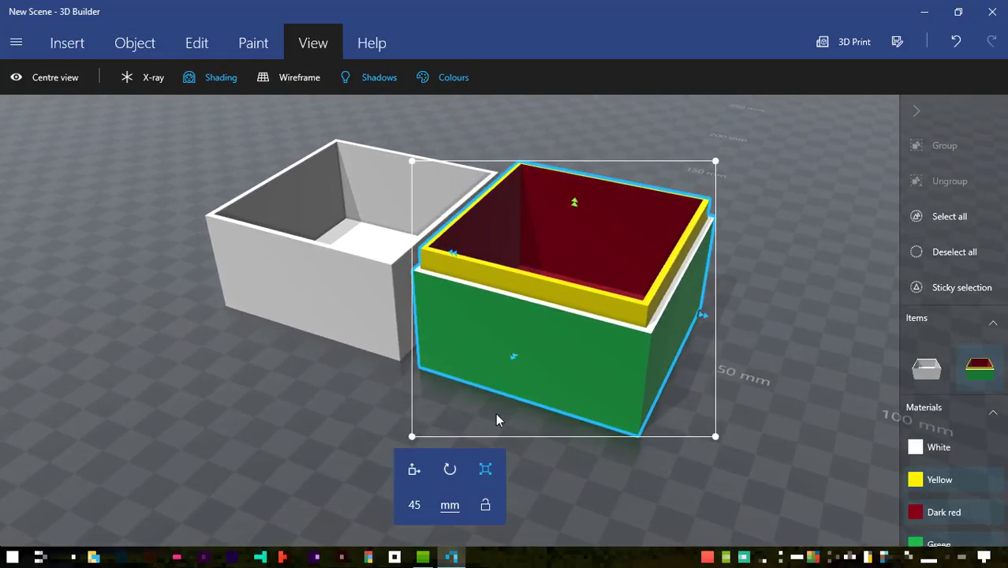
{"action": "right_click_drag", "start_coordinate": [235, 383], "coordinate": [464, 375]}
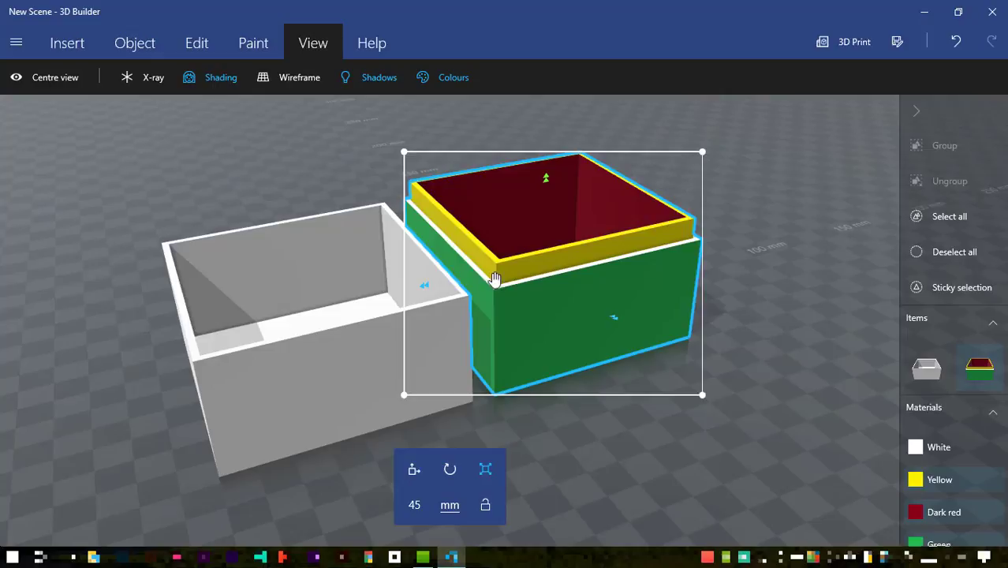
{"action": "left_click", "coordinate": [215, 44]}
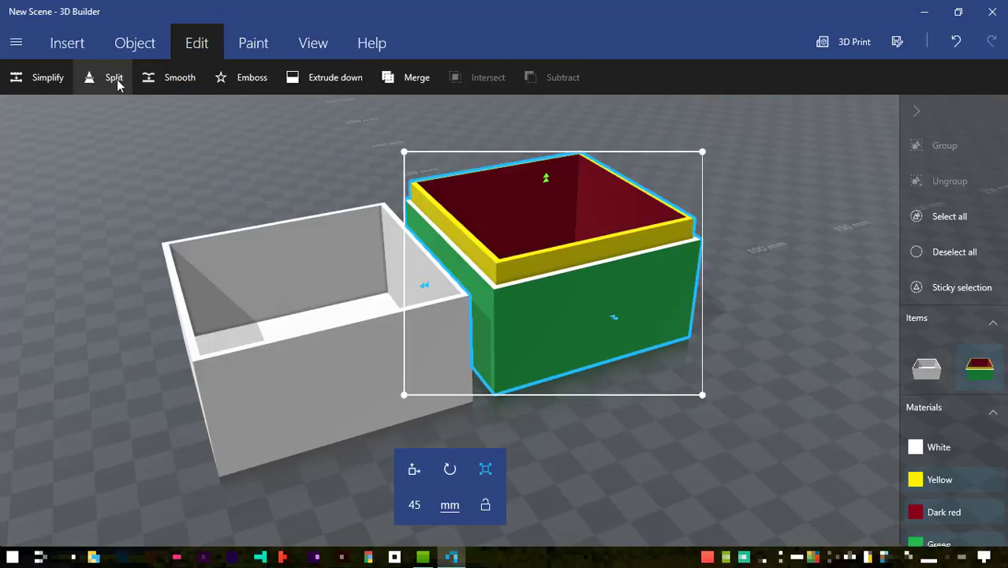